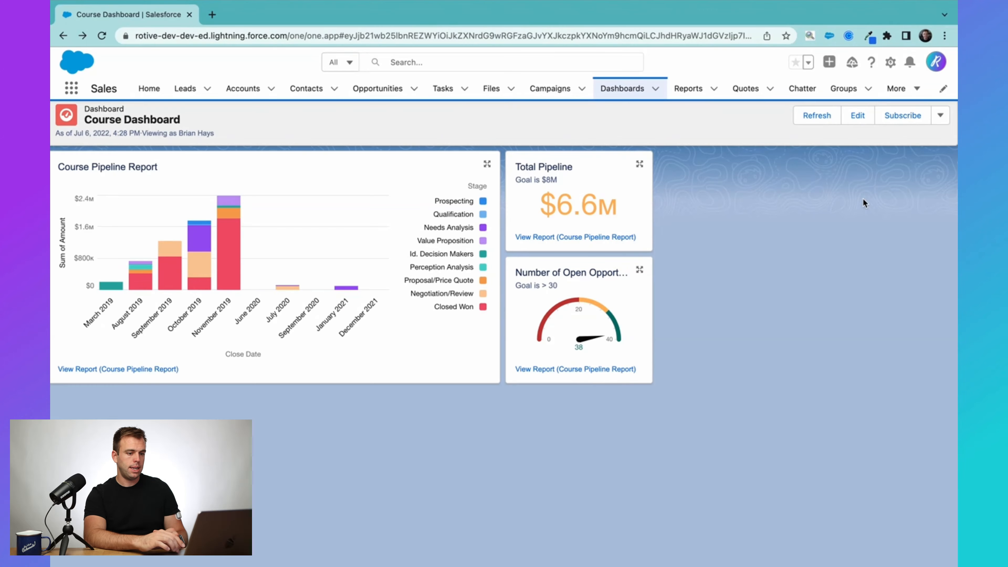
# Put the Course Dashboard into edit mode and bring up its Properties dialog.
pyautogui.click(857, 115)
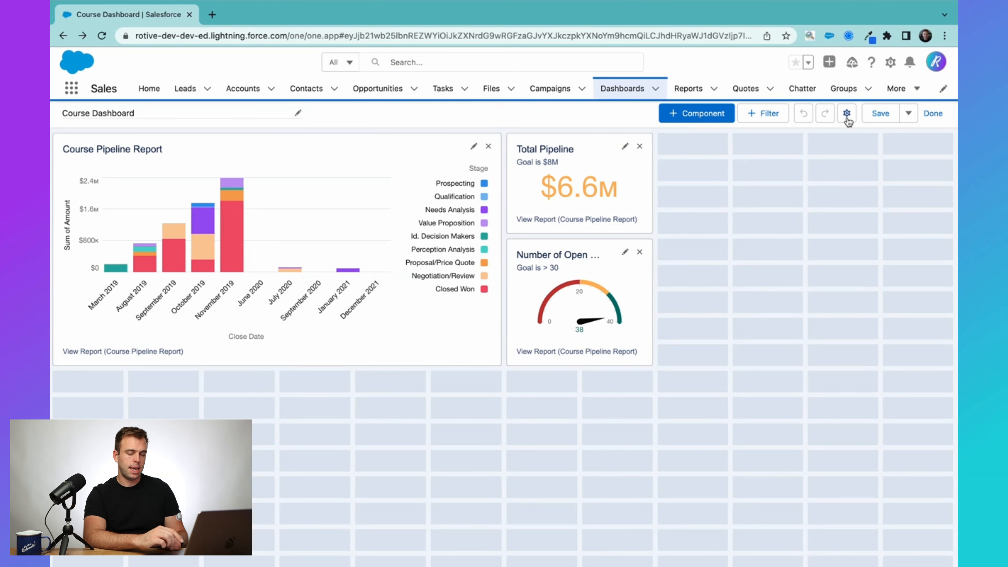
pyautogui.click(847, 114)
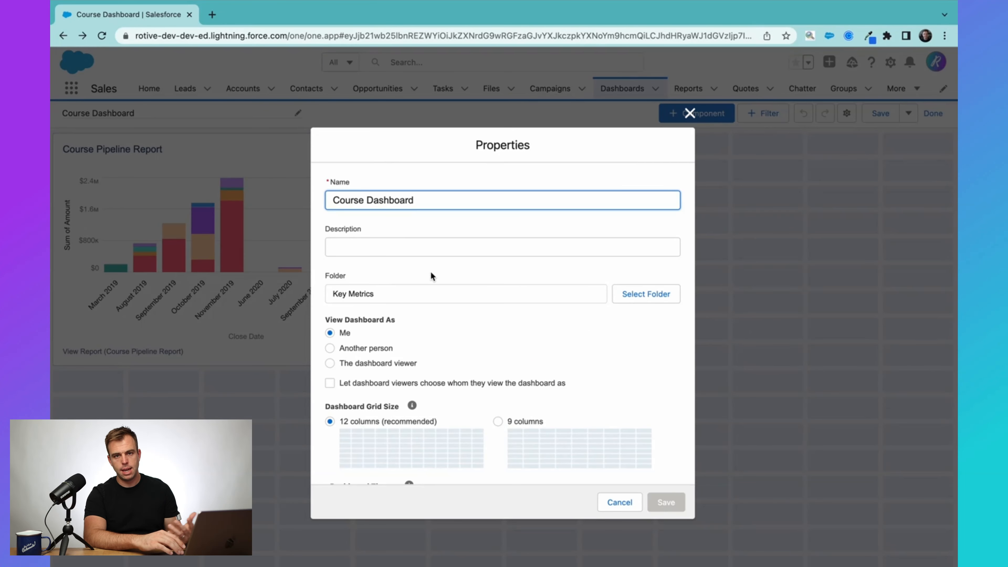
# Scroll through the Properties dialog to review view-as, grid, theme and palette settings.
pyautogui.scroll(-2, 444, 280)
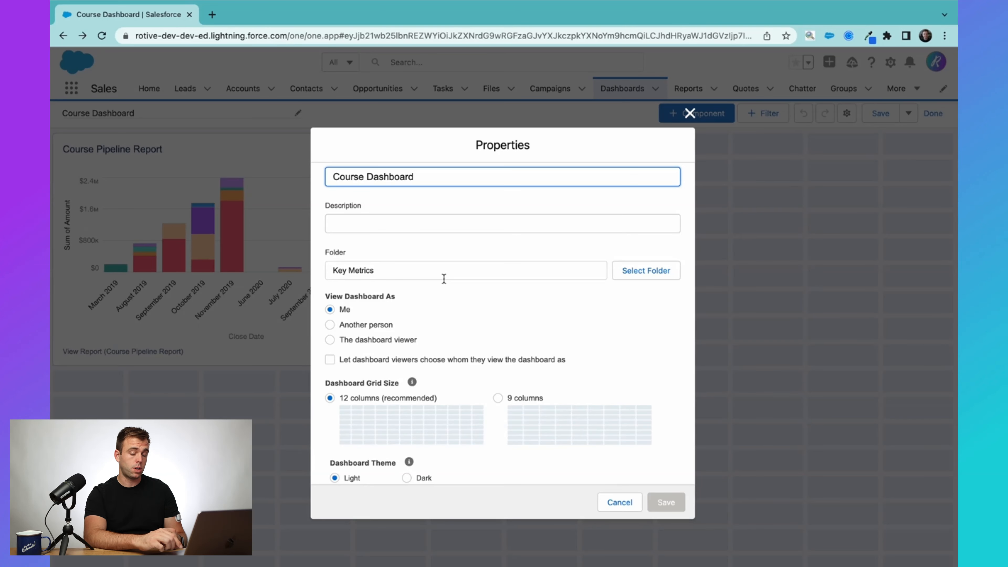
pyautogui.scroll(-3, 456, 315)
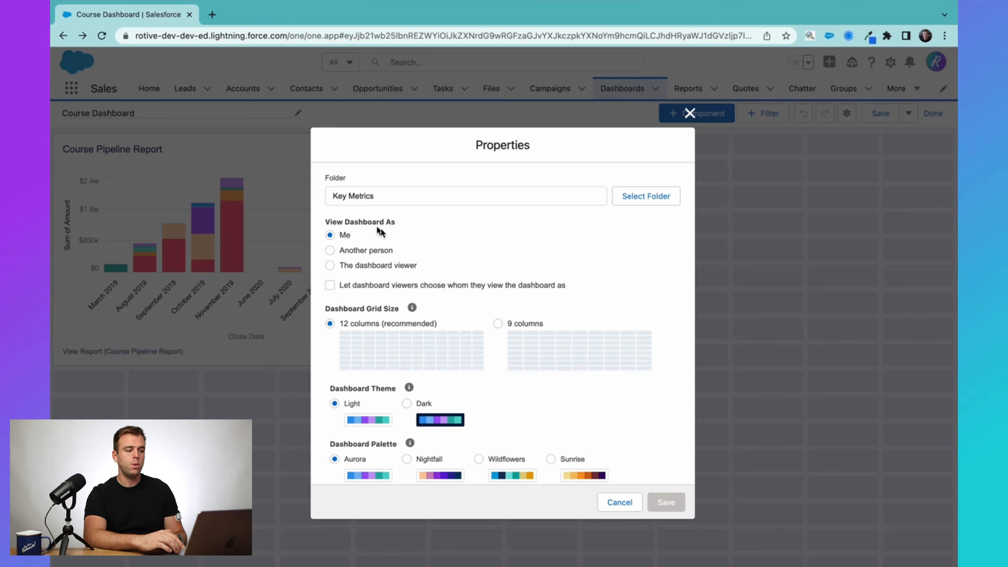
pyautogui.scroll(-1, 426, 248)
pyautogui.scroll(-1, 426, 248)
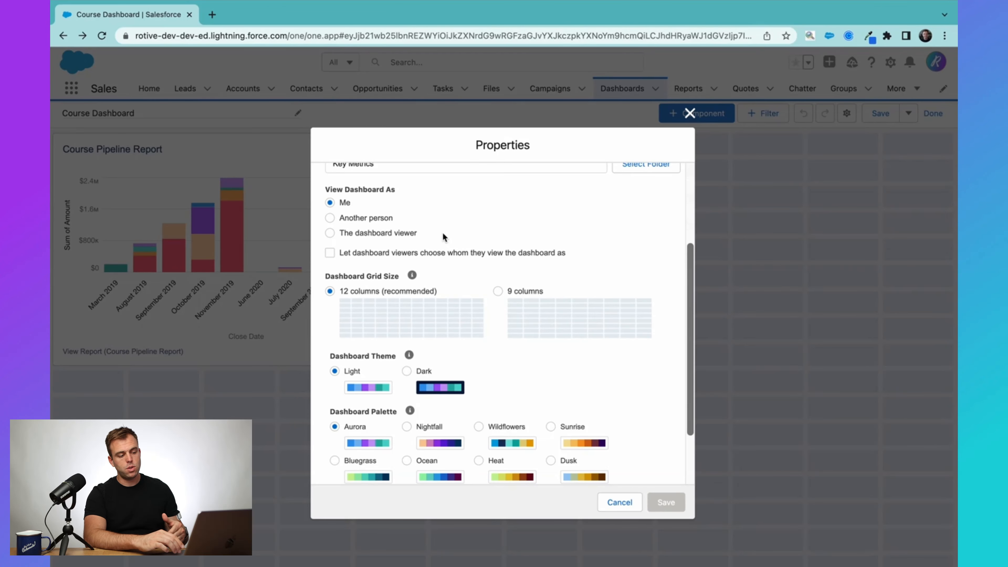
pyautogui.scroll(-1, 450, 230)
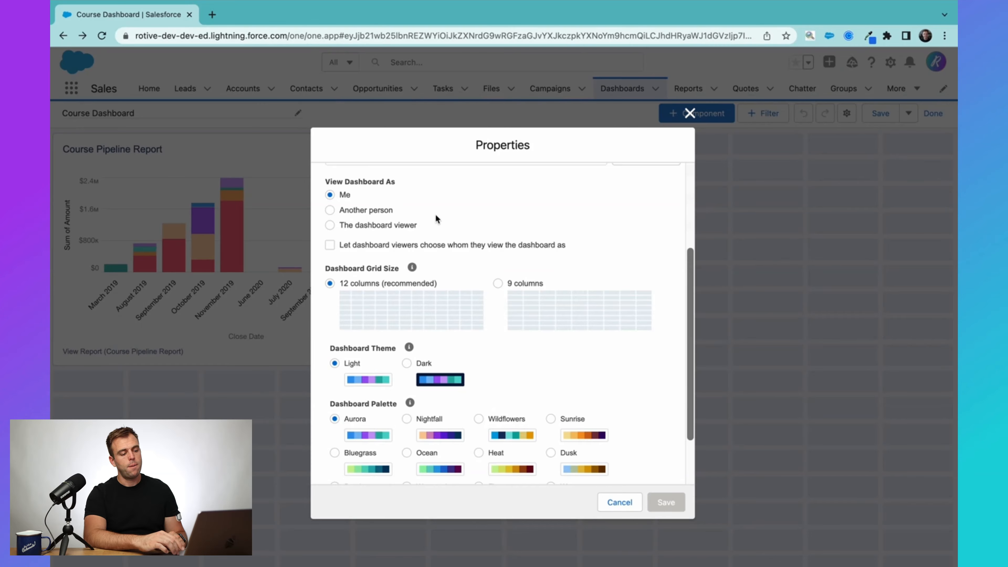
pyautogui.scroll(1, 432, 224)
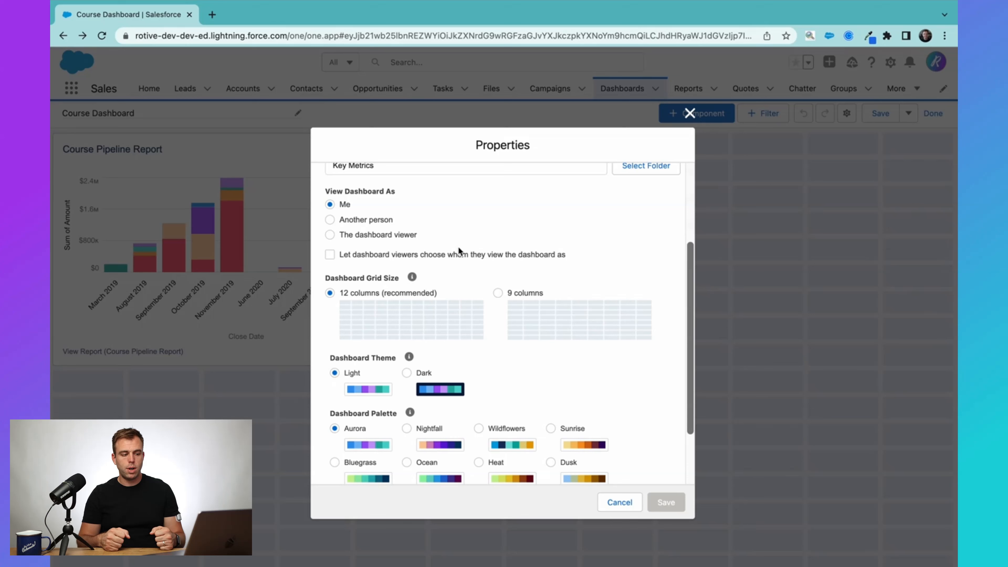
# Change View Dashboard As to Another person, then to The dashboard viewer.
pyautogui.click(355, 218)
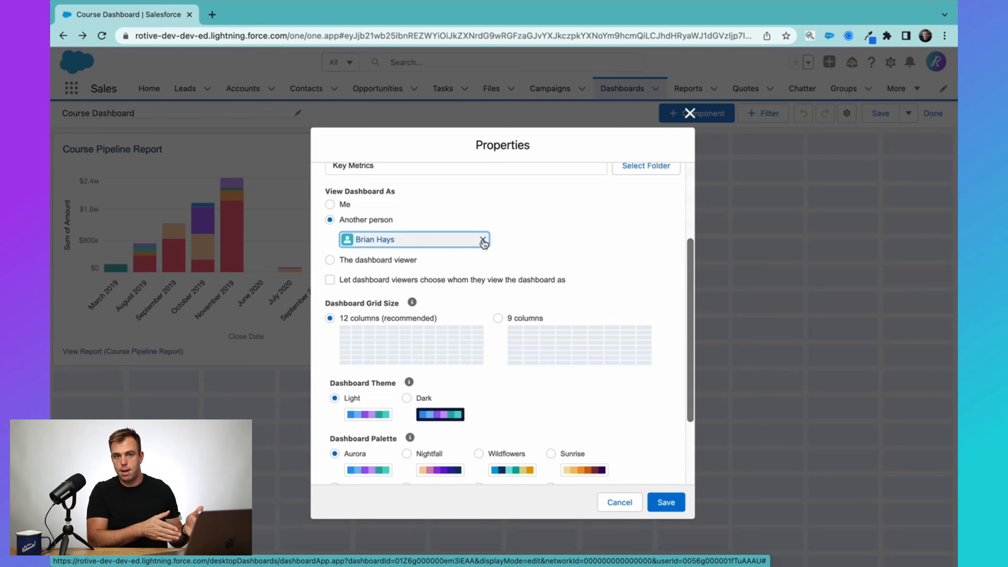
pyautogui.click(397, 260)
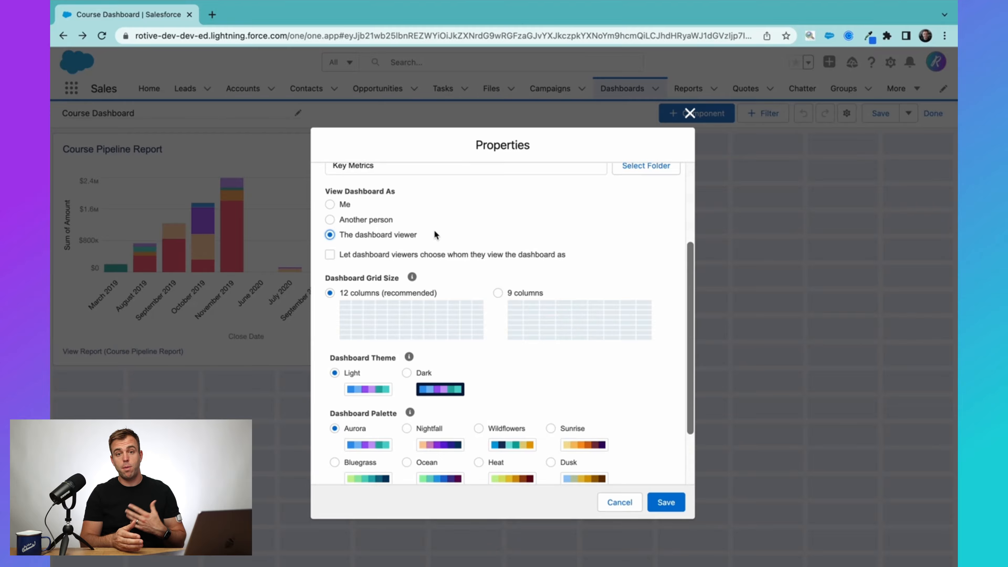
pyautogui.scroll(1, 421, 234)
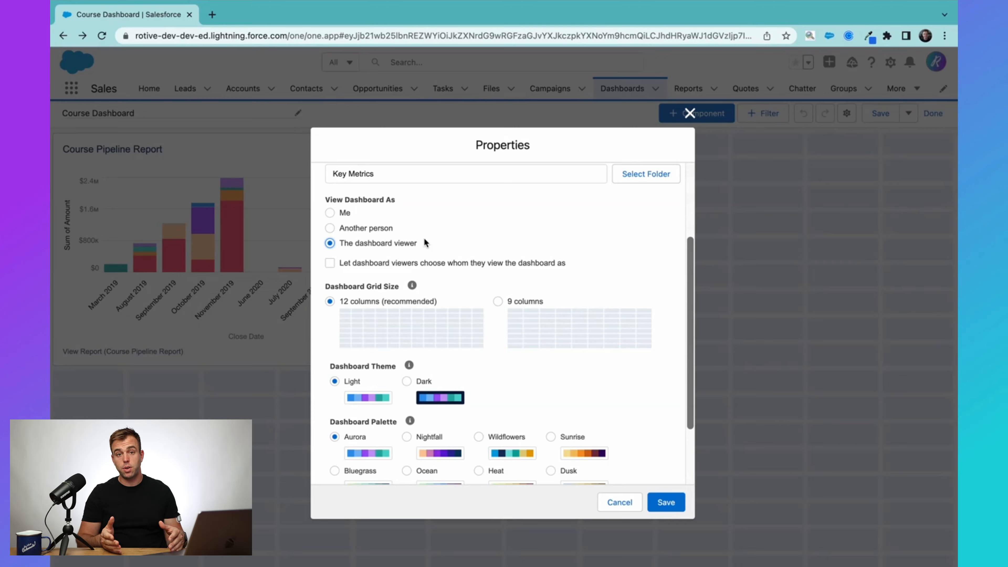
pyautogui.scroll(1, 426, 242)
# Reselect Me as viewer, choose a different palette, save properties, and begin a new filter.
pyautogui.click(330, 237)
pyautogui.scroll(-1, 533, 283)
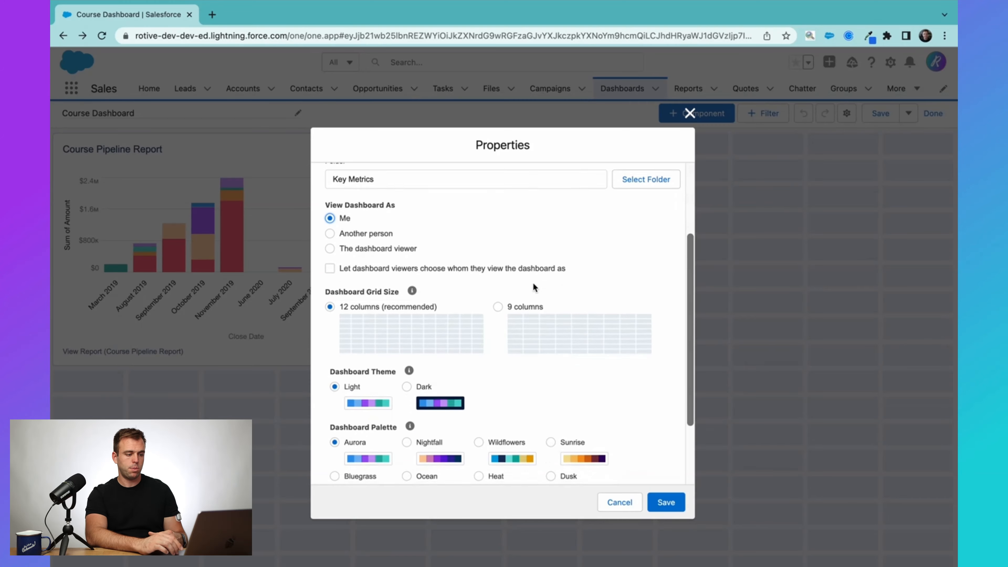
pyautogui.scroll(1, 516, 250)
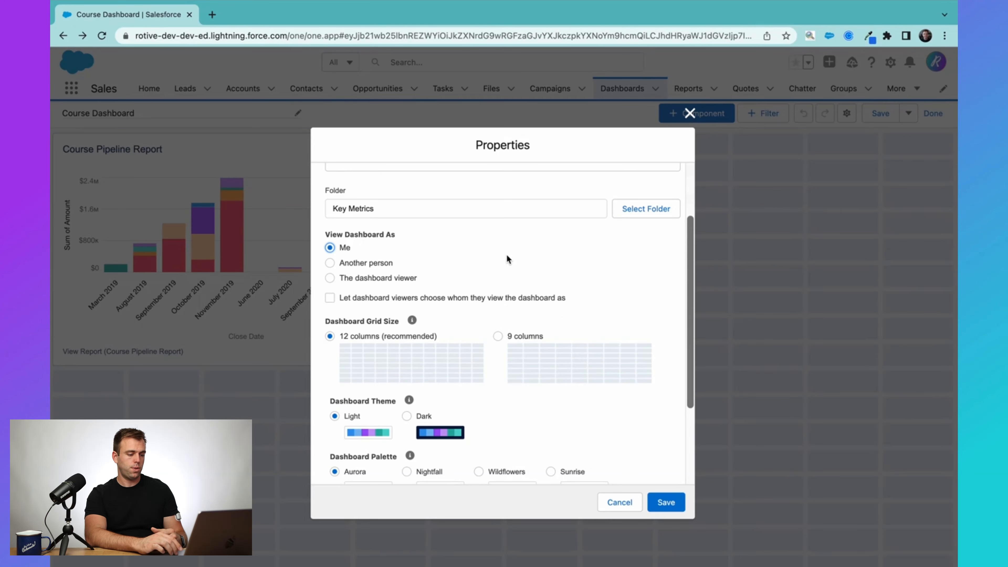
pyautogui.scroll(-4, 507, 258)
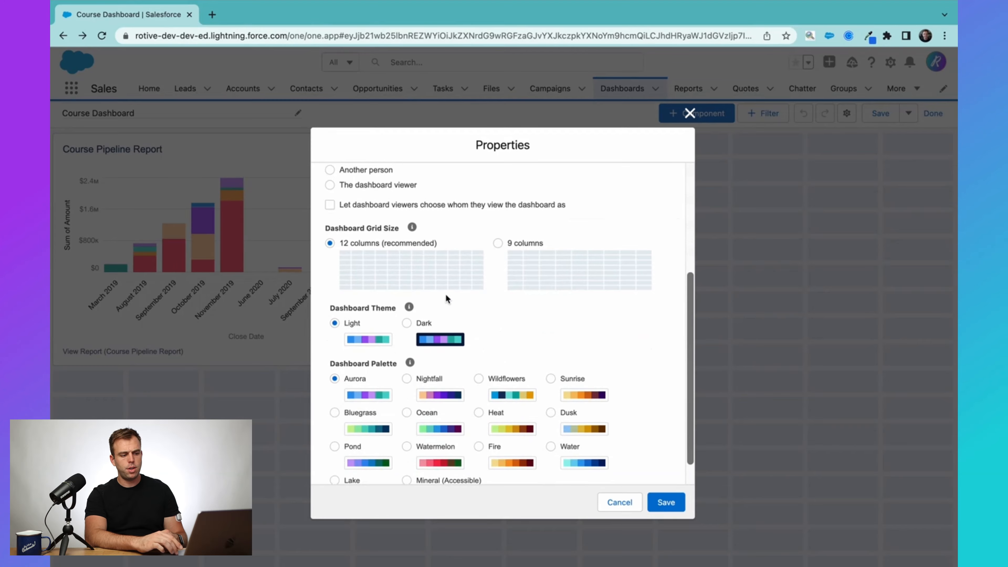
pyautogui.scroll(-1, 544, 345)
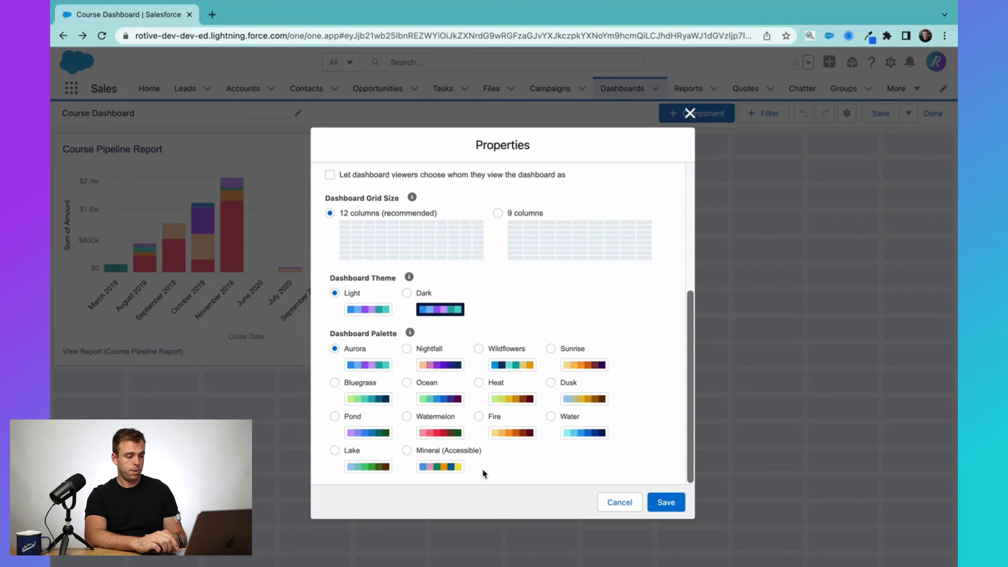
pyautogui.click(550, 349)
pyautogui.click(667, 502)
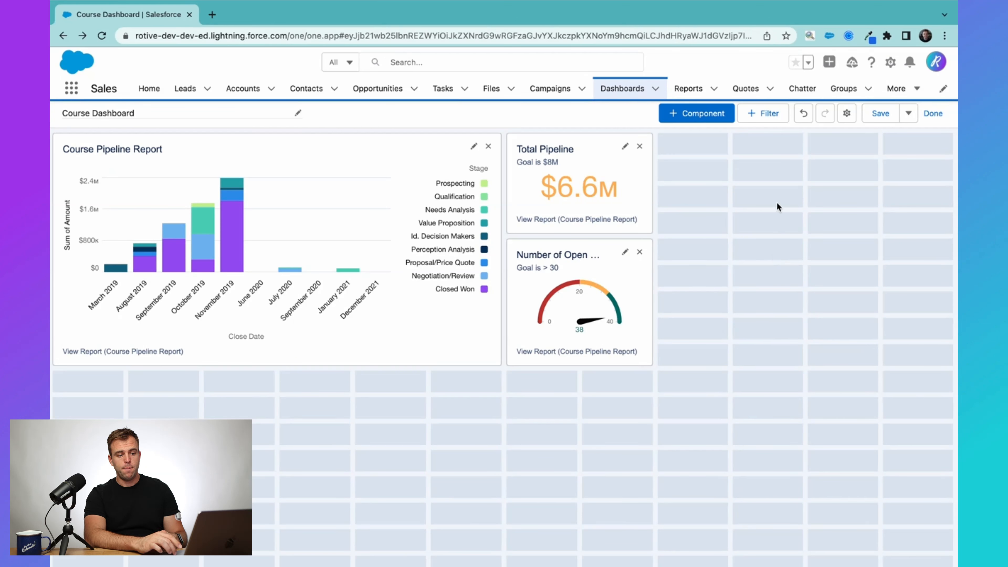
pyautogui.click(764, 113)
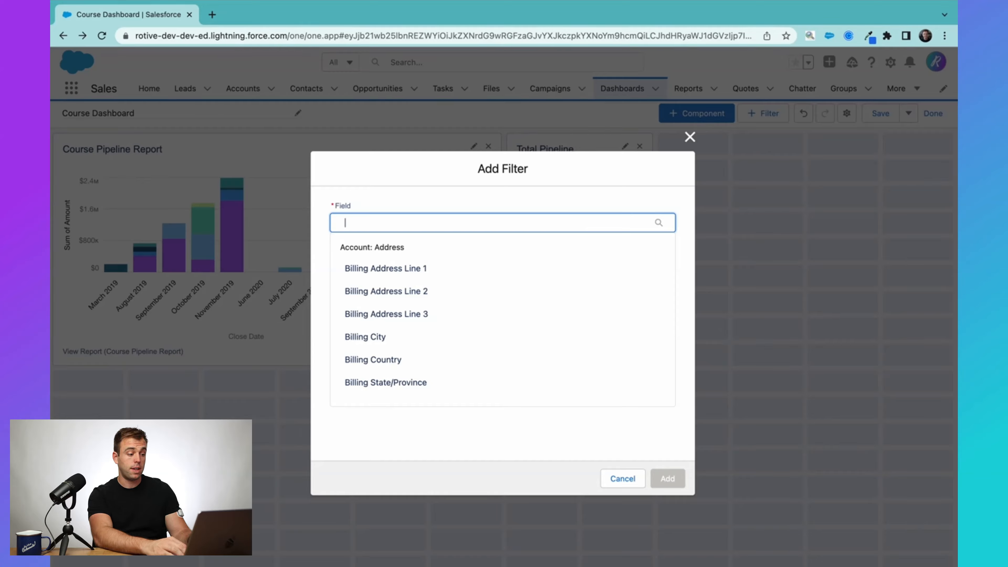
# Search 'close date', set Close Date as the filter field, and add a first value.
pyautogui.write('close date')
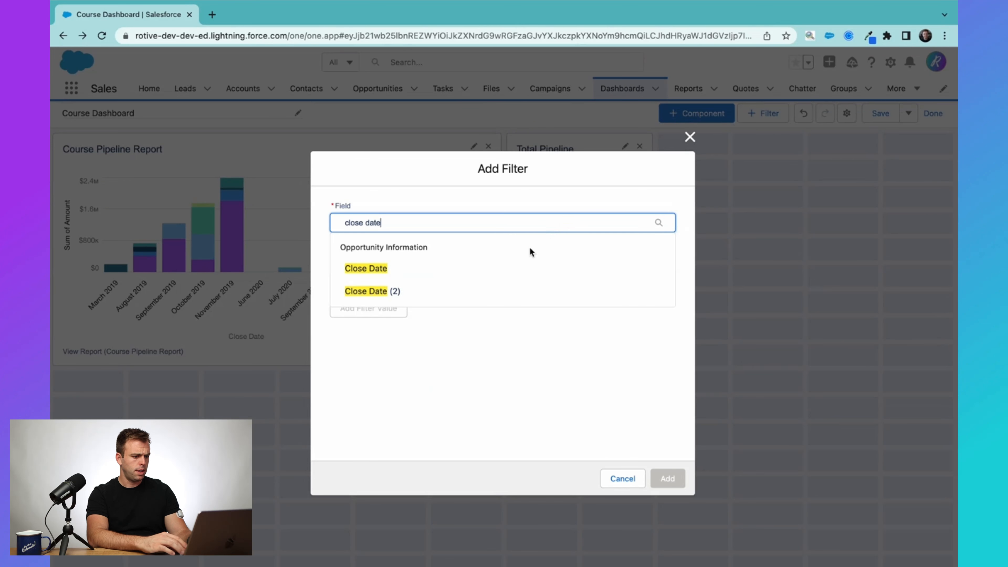
pyautogui.click(364, 269)
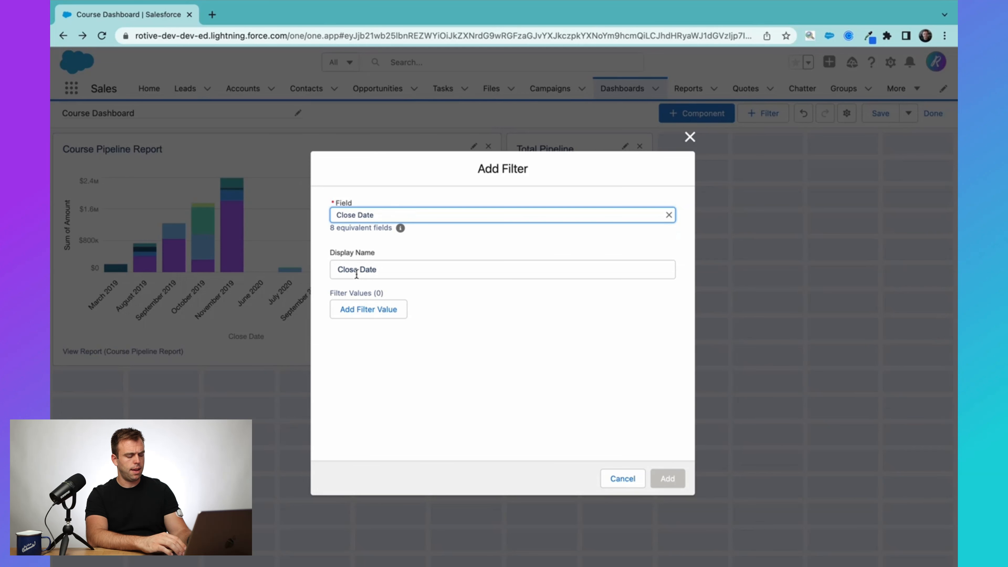
pyautogui.click(369, 311)
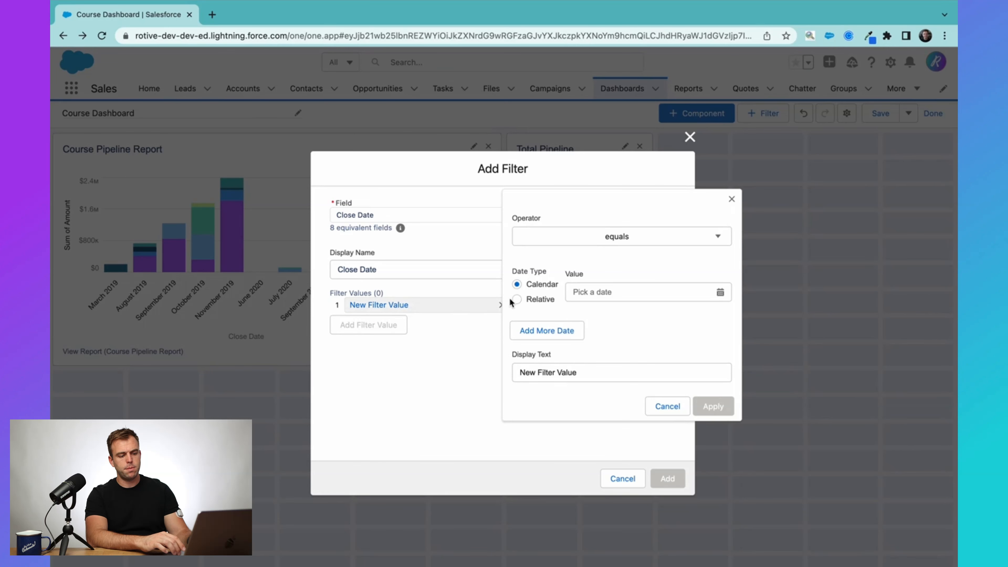
# Try a relative date, then revert the first value to Calendar date 7/1/2022.
pyautogui.click(732, 199)
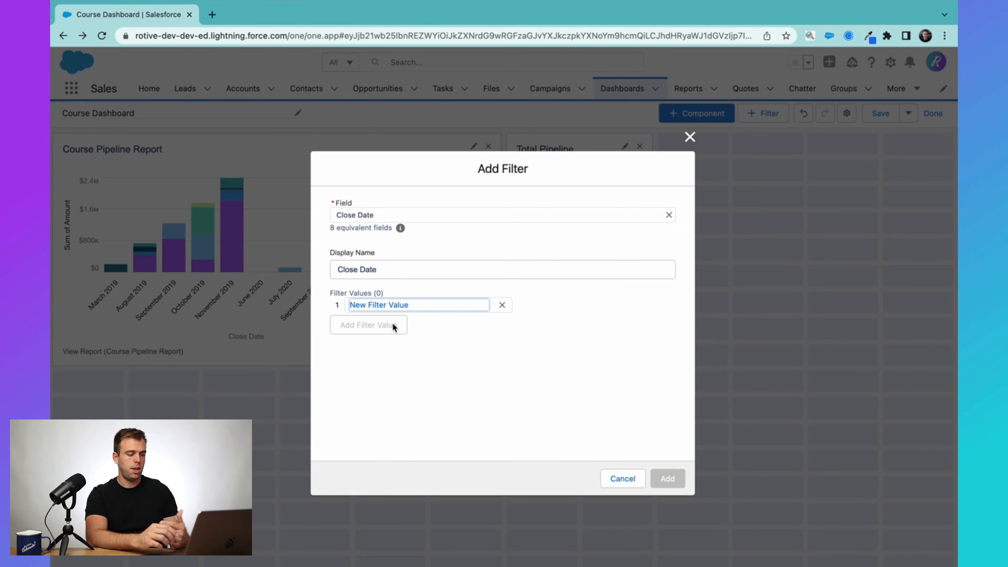
pyautogui.click(380, 306)
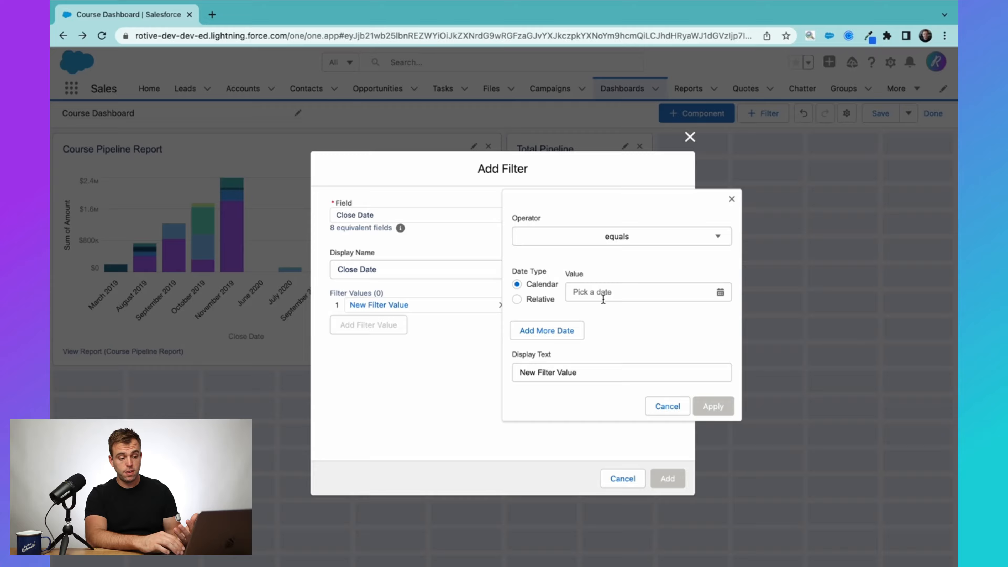
pyautogui.click(540, 301)
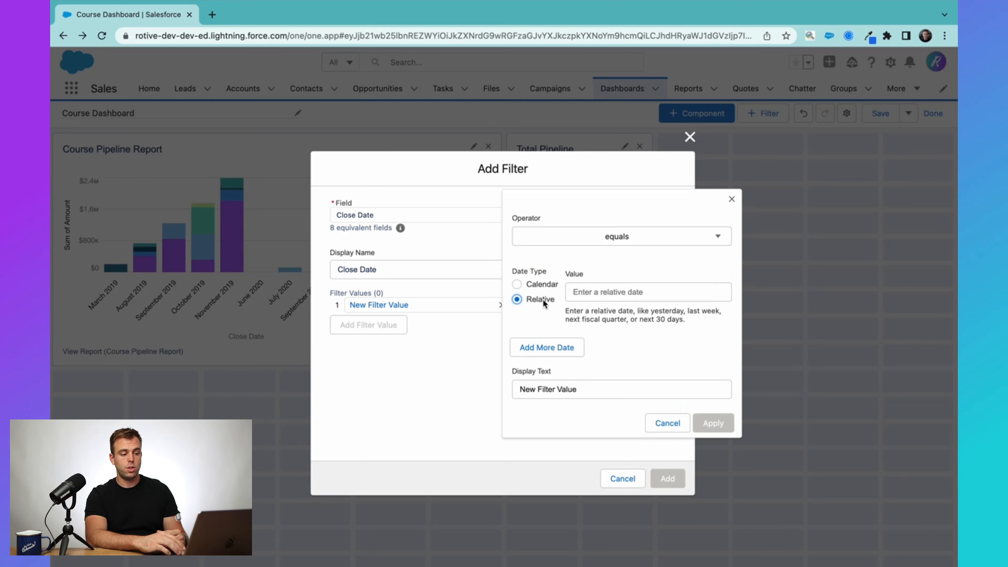
pyautogui.moveTo(582, 311); pyautogui.dragTo(702, 328)
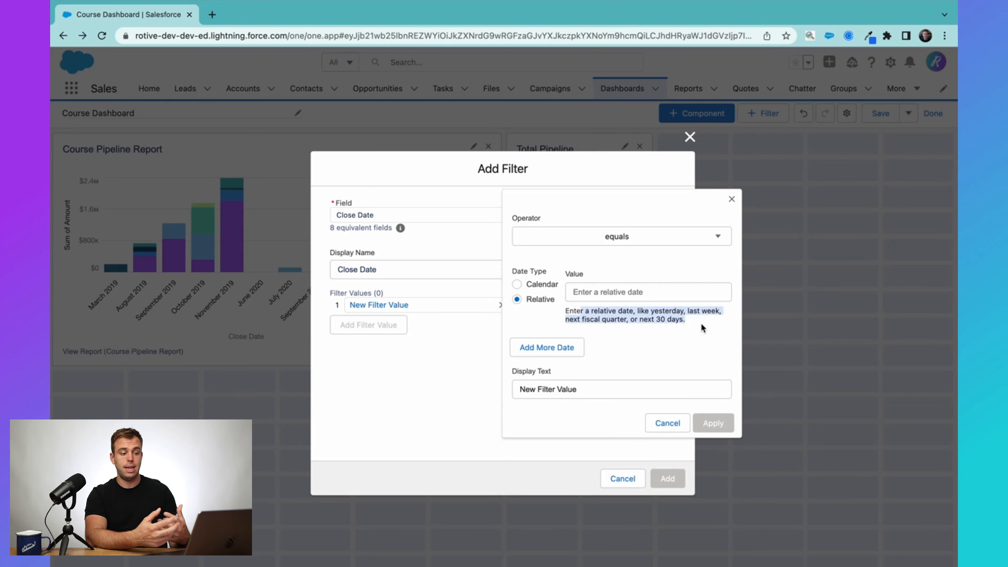
pyautogui.click(642, 292)
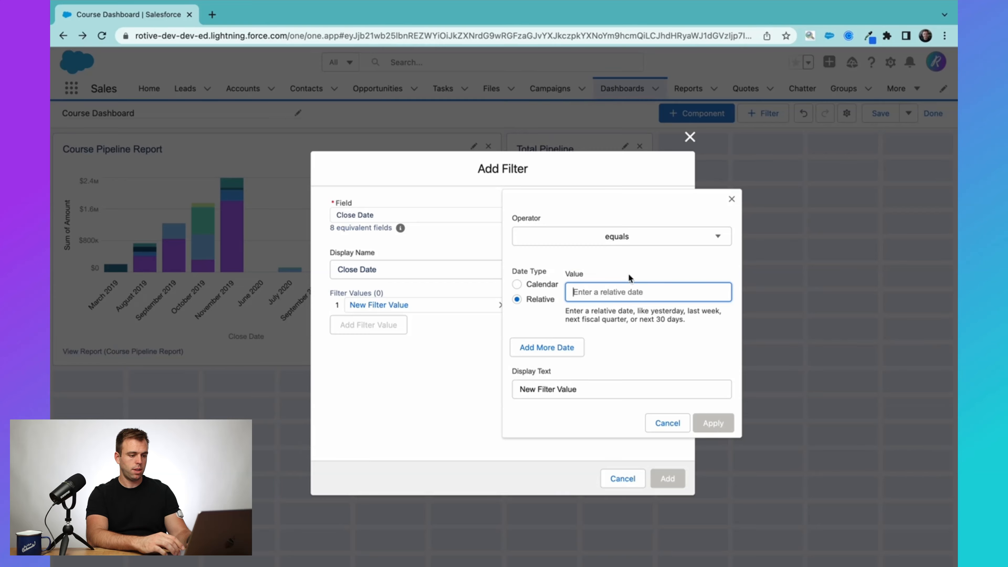
pyautogui.click(542, 284)
pyautogui.click(589, 300)
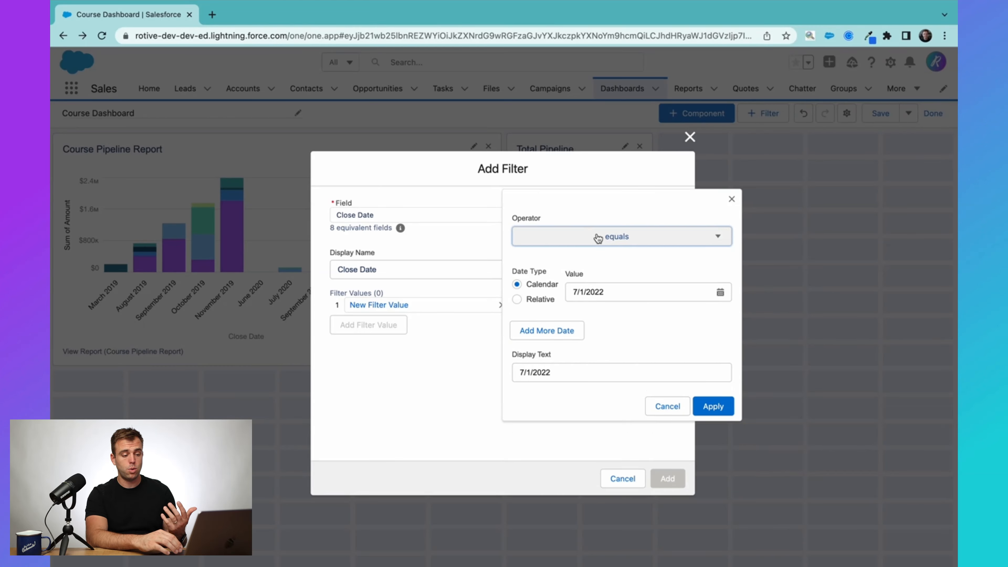
# Set the operator to between with a start date of 1/1/2019.
pyautogui.click(598, 238)
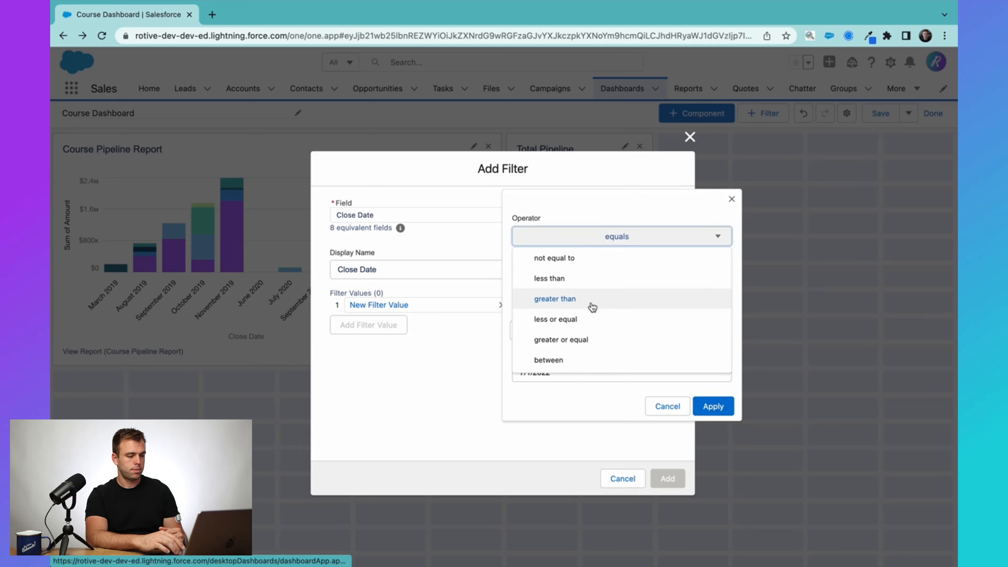
pyautogui.click(562, 358)
pyautogui.scroll(-1, 577, 320)
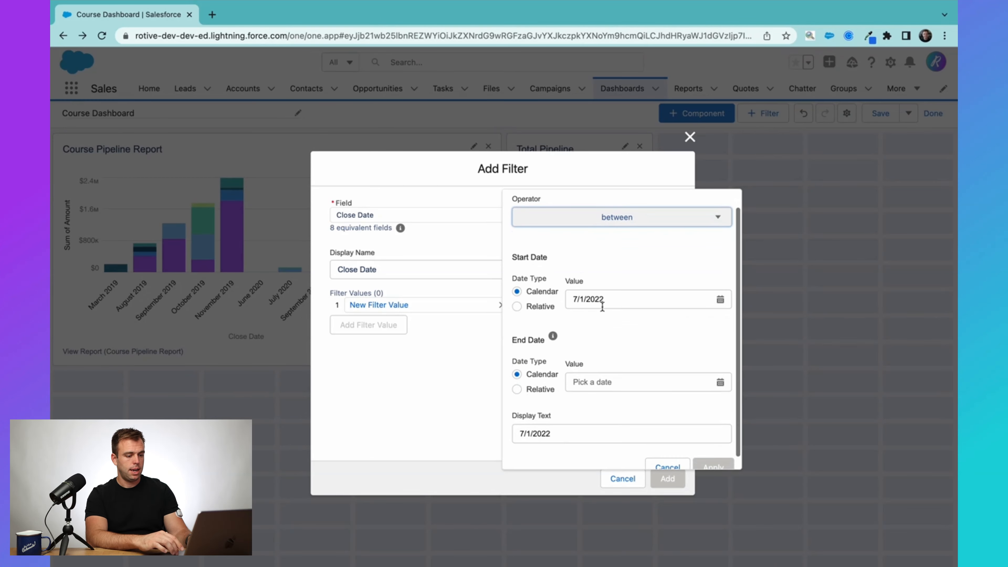
pyautogui.click(611, 299)
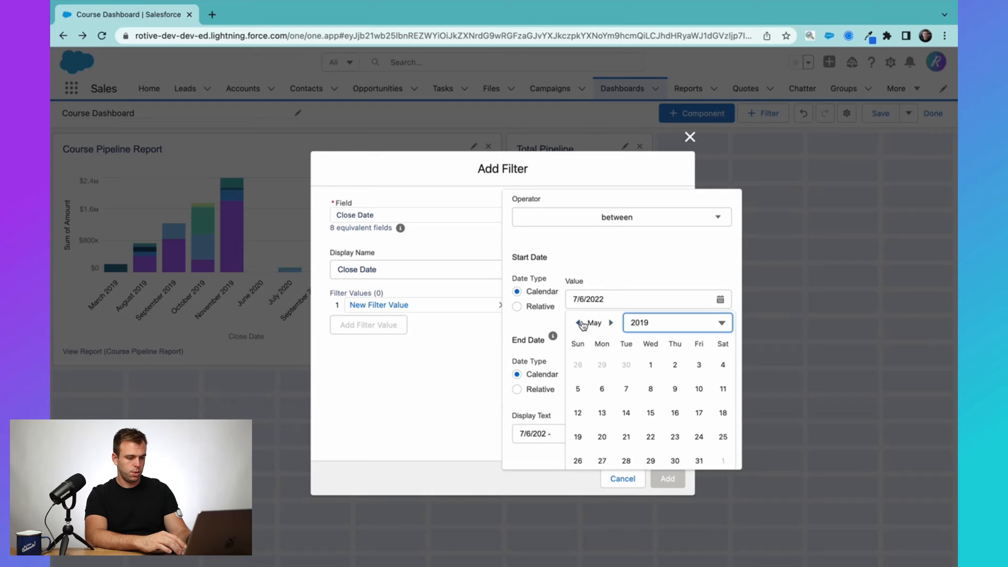
pyautogui.click(580, 324)
pyautogui.click(579, 324)
pyautogui.click(580, 324)
pyautogui.click(579, 324)
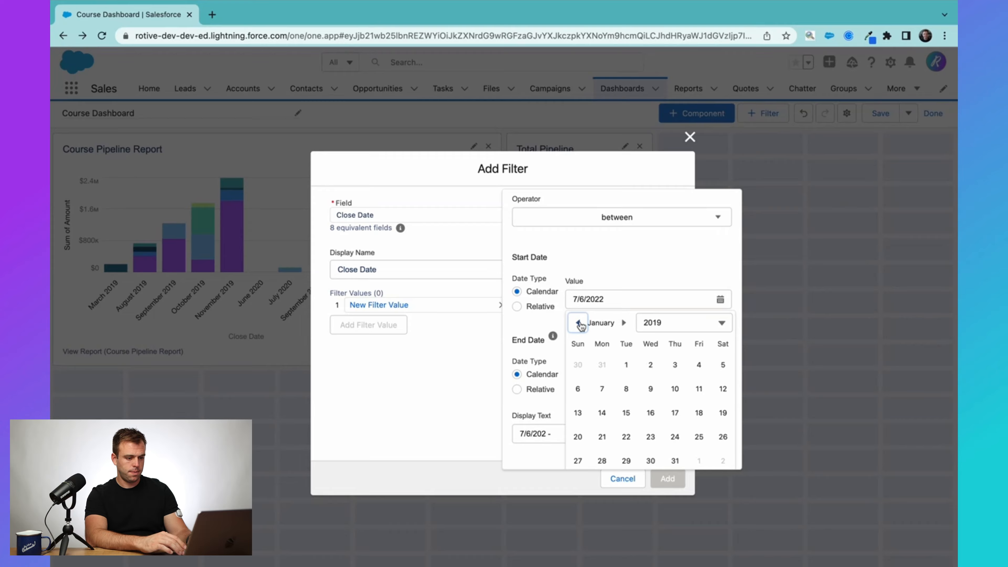
pyautogui.click(626, 365)
pyautogui.scroll(-1, 629, 338)
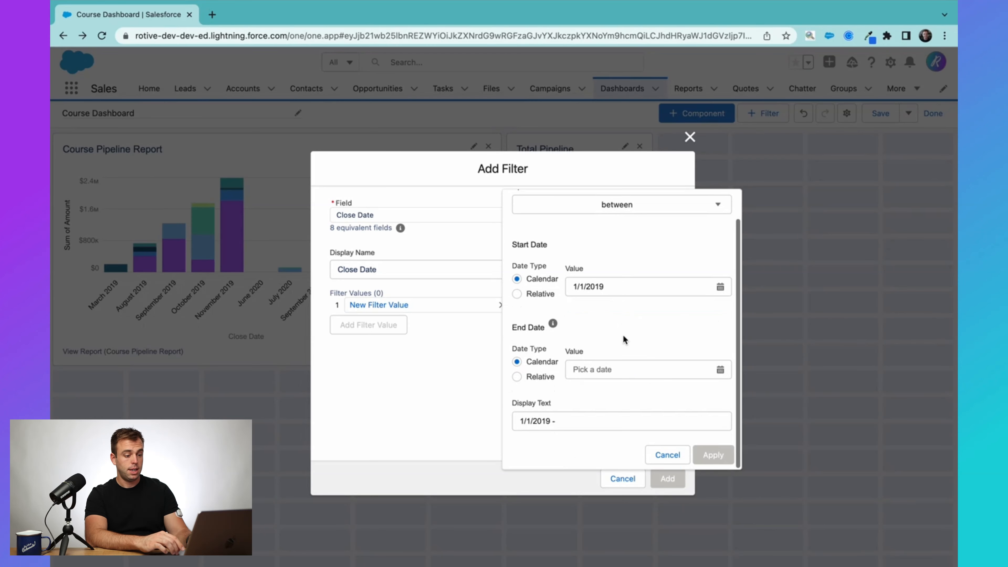
# Set the end date to 12/31/2019, label the value 2019, and apply it.
pyautogui.click(593, 372)
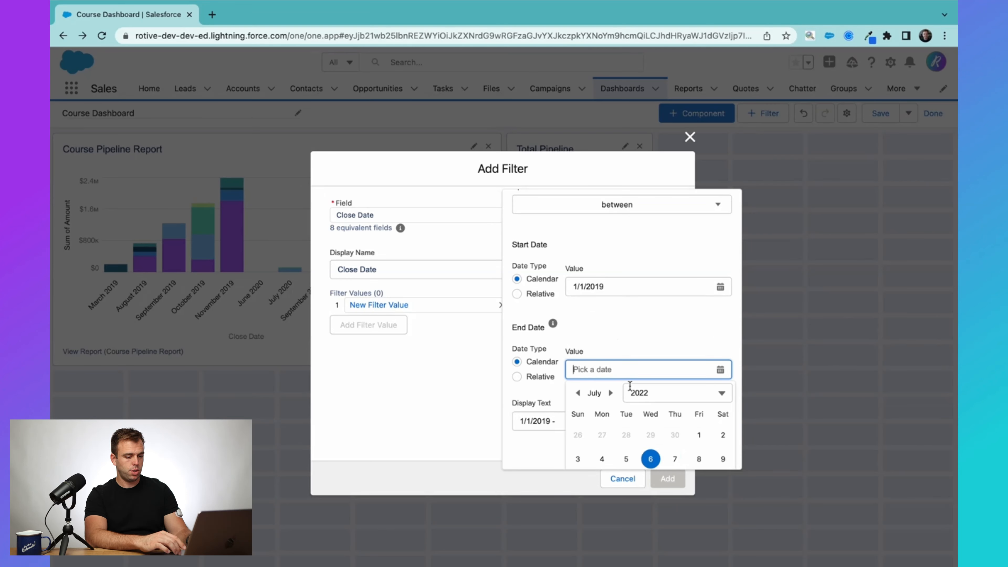
pyautogui.click(621, 393)
pyautogui.doubleClick(610, 393)
pyautogui.click(578, 393)
pyautogui.click(578, 393)
pyautogui.click(578, 393)
pyautogui.click(683, 393)
pyautogui.click(691, 456)
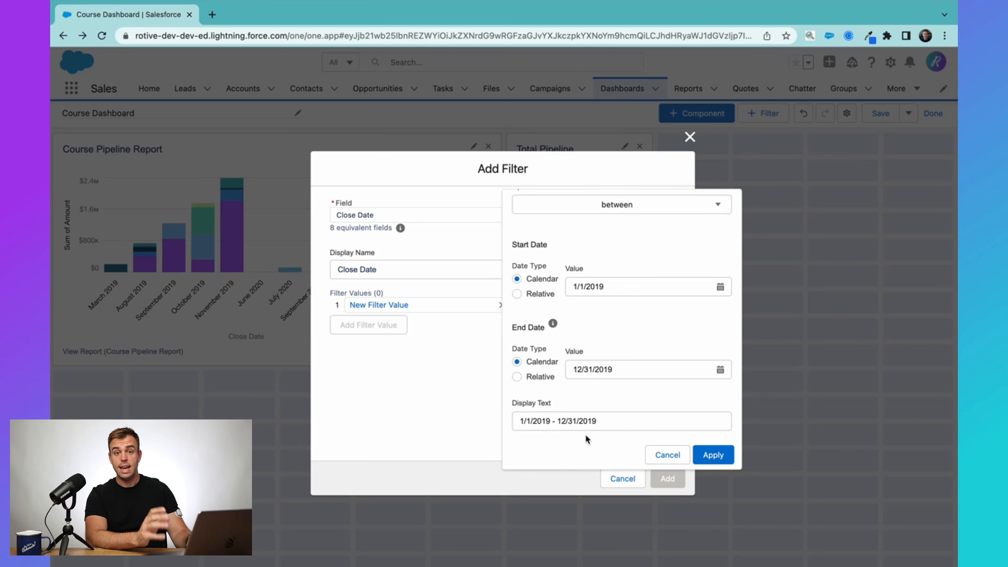
pyautogui.tripleClick(615, 420)
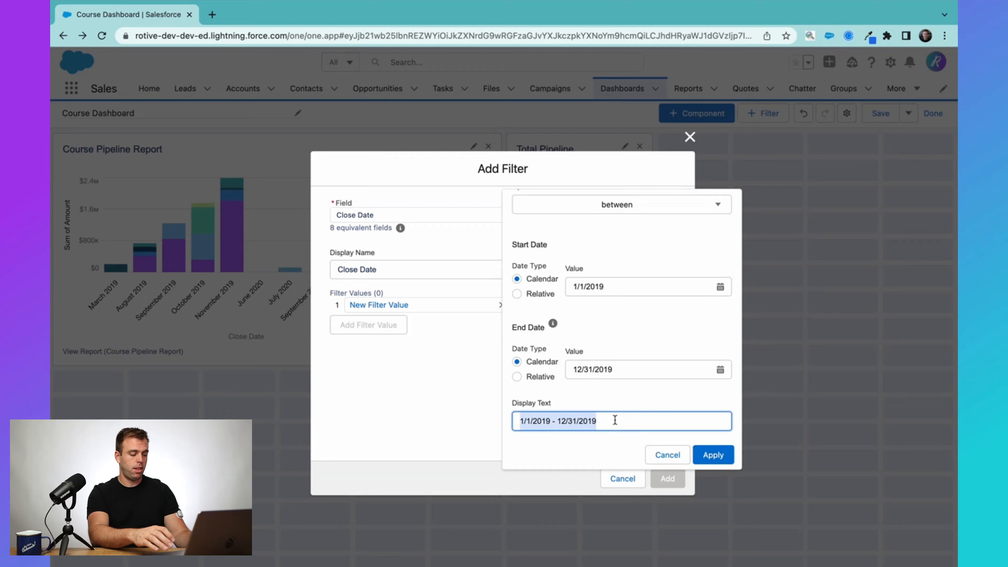
pyautogui.write('2019')
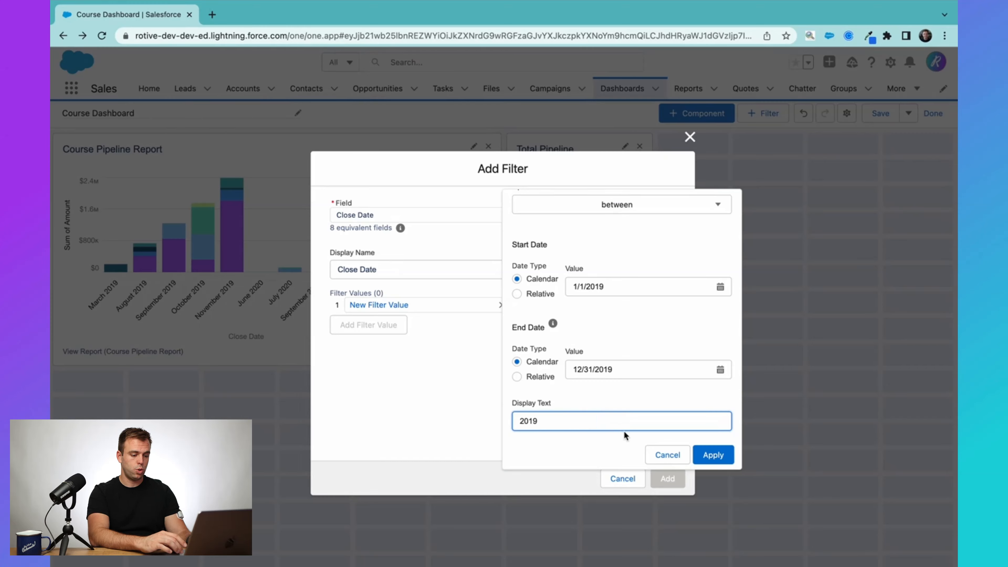
pyautogui.click(703, 456)
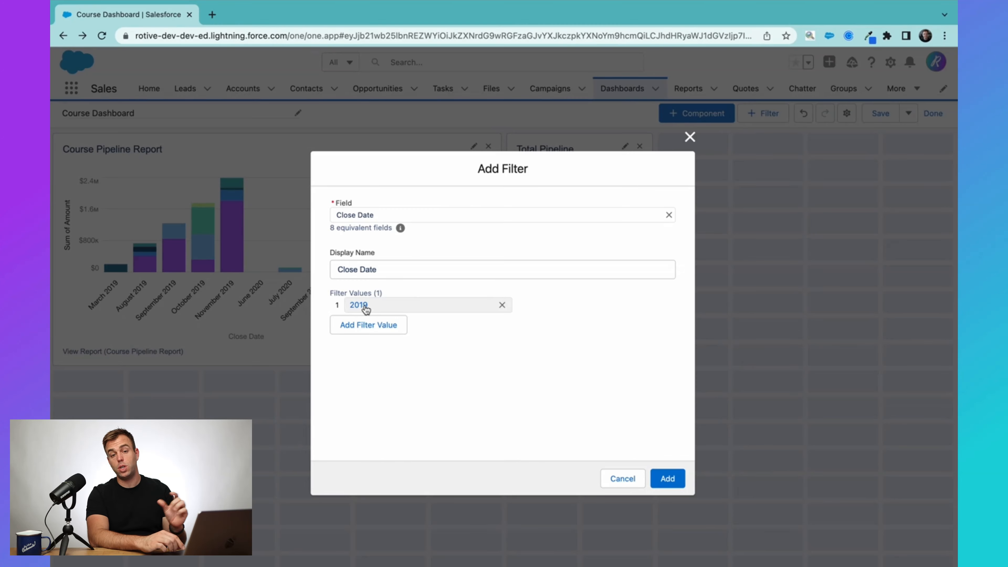
# Add a second value, between 1/1/2020 and 12/31/2020, labelled 2020, and apply it.
pyautogui.click(344, 325)
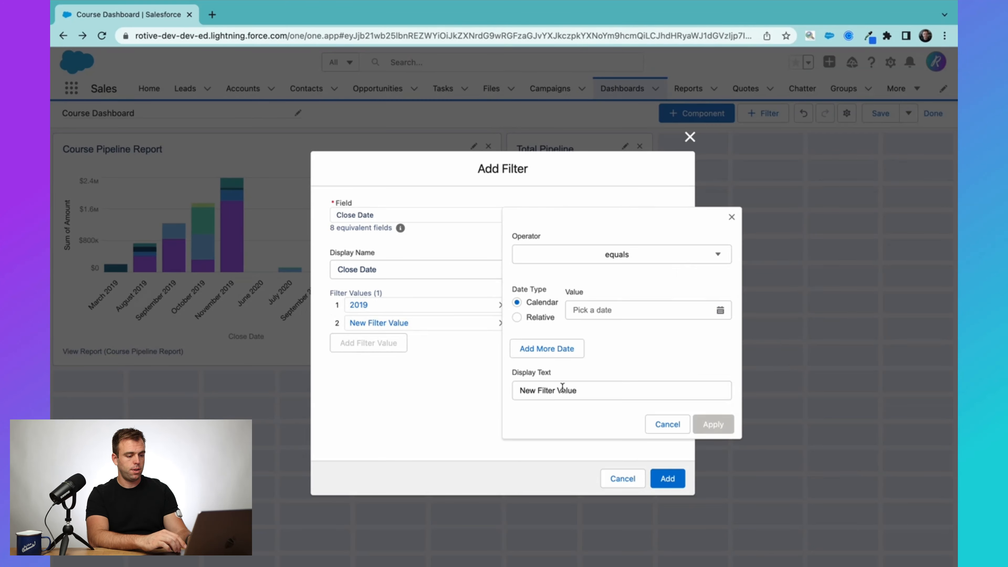
pyautogui.click(594, 257)
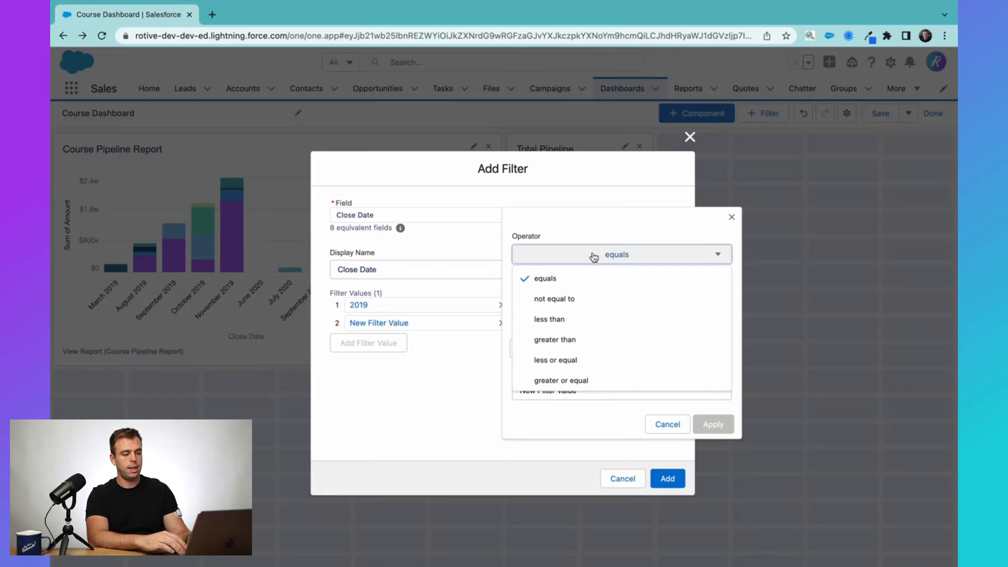
pyautogui.scroll(-2, 598, 316)
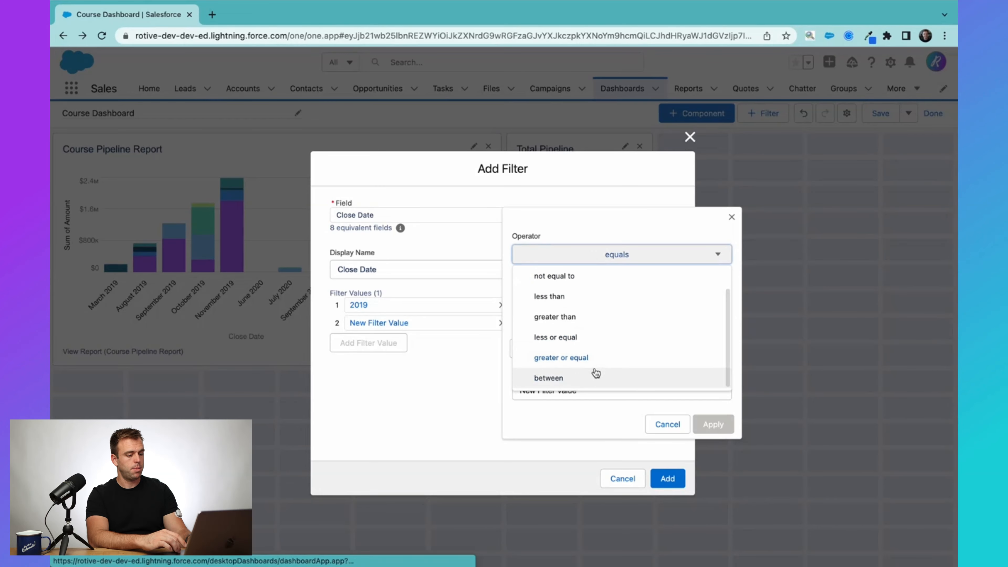
pyautogui.click(536, 373)
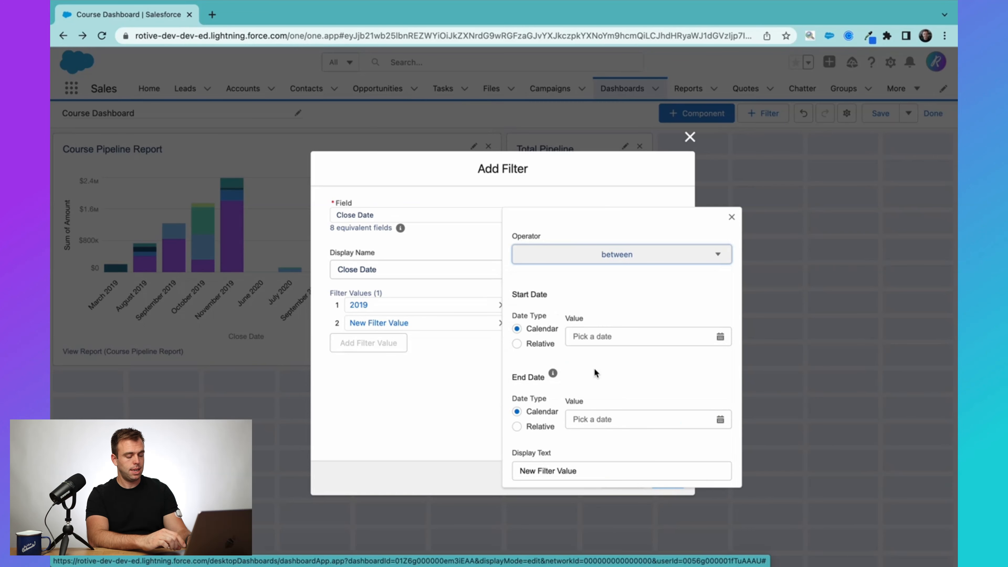
pyautogui.click(599, 336)
pyautogui.click(643, 359)
pyautogui.click(686, 442)
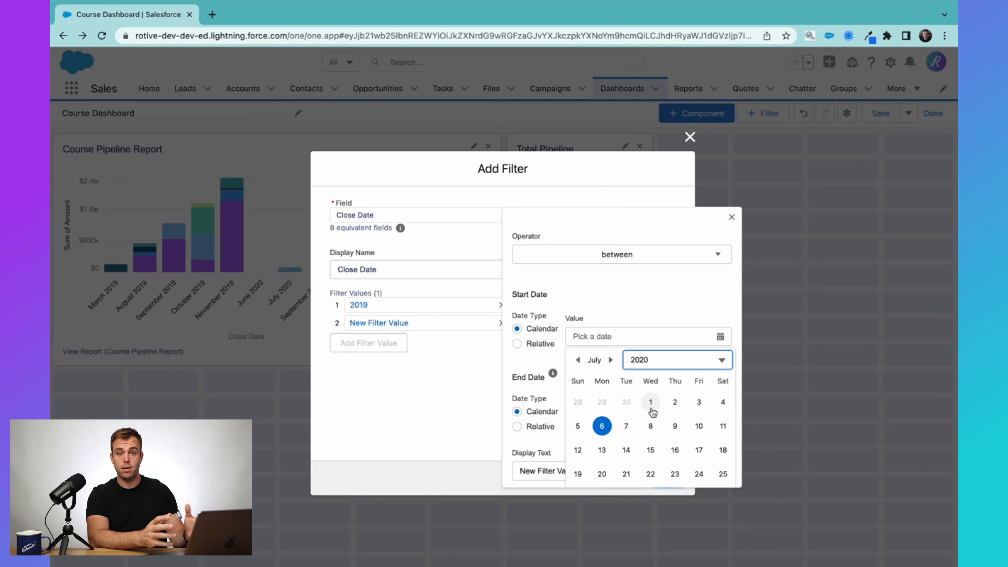
pyautogui.tripleClick(588, 439)
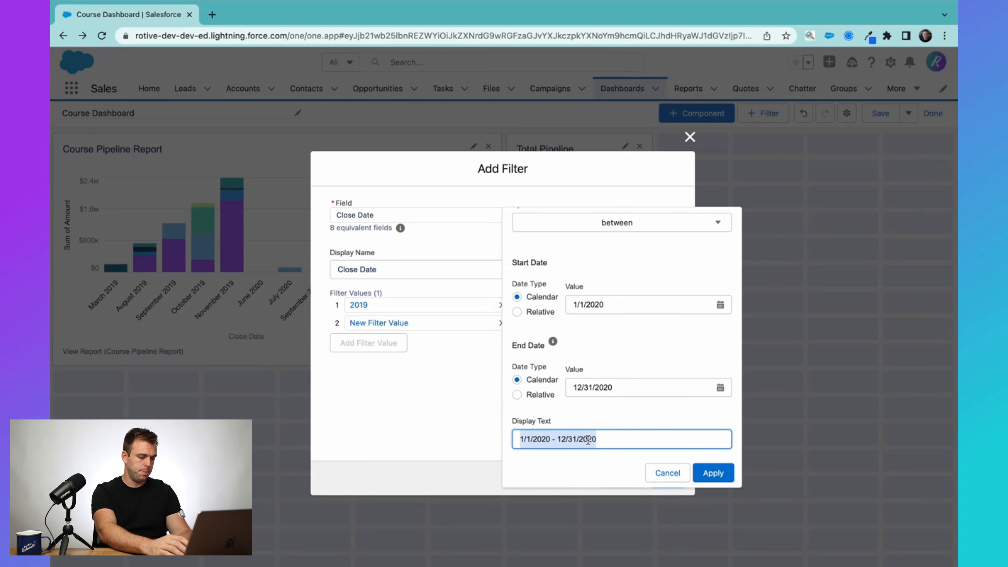
pyautogui.write('2020')
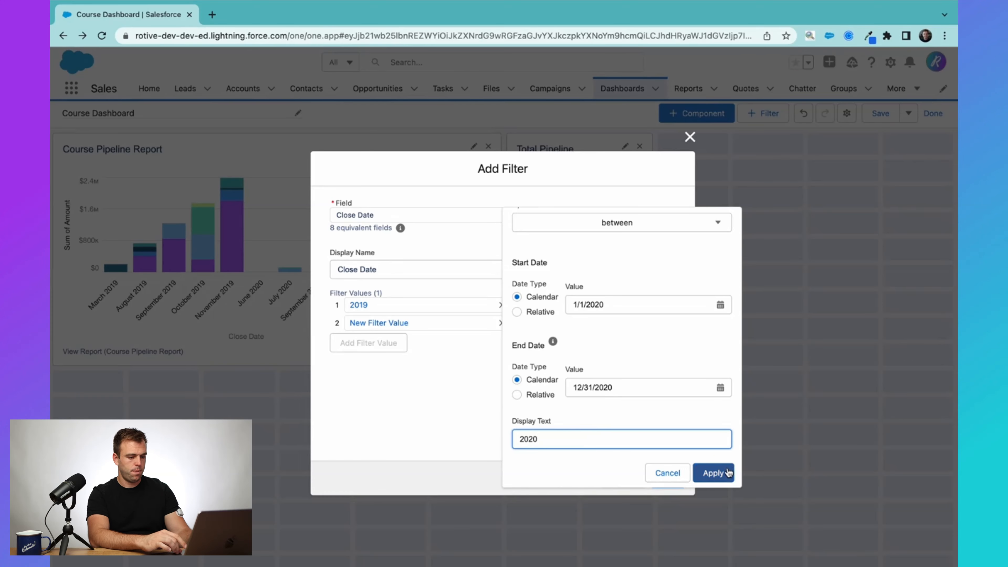
pyautogui.click(714, 473)
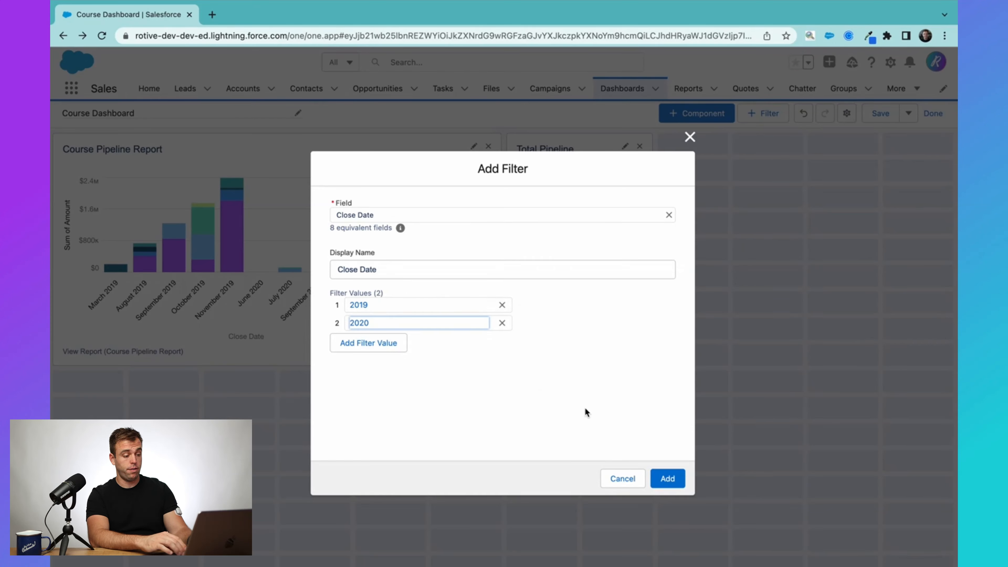
# Add the Close Date filter to the dashboard, save, and exit edit mode.
pyautogui.click(677, 478)
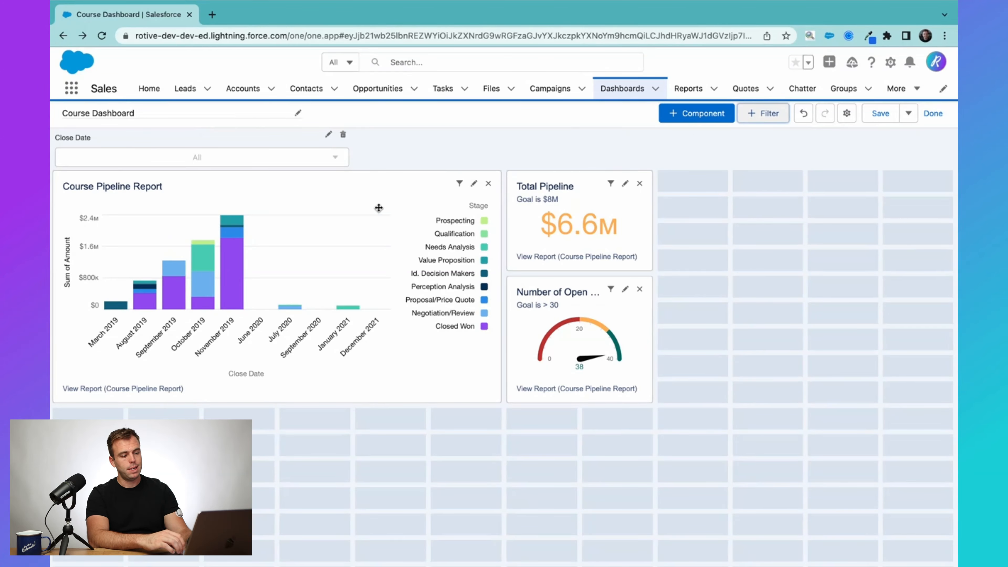
pyautogui.click(882, 113)
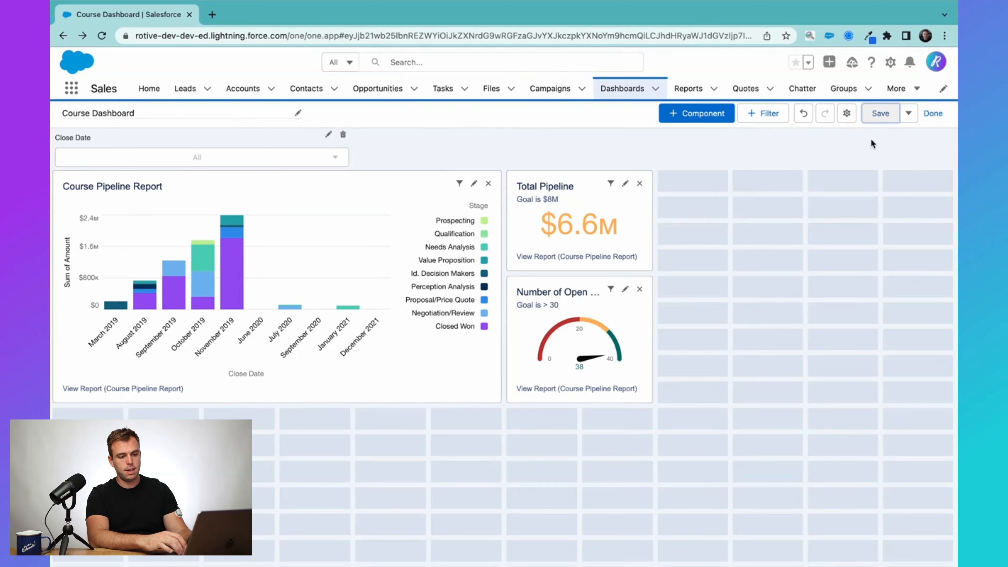
pyautogui.click(933, 114)
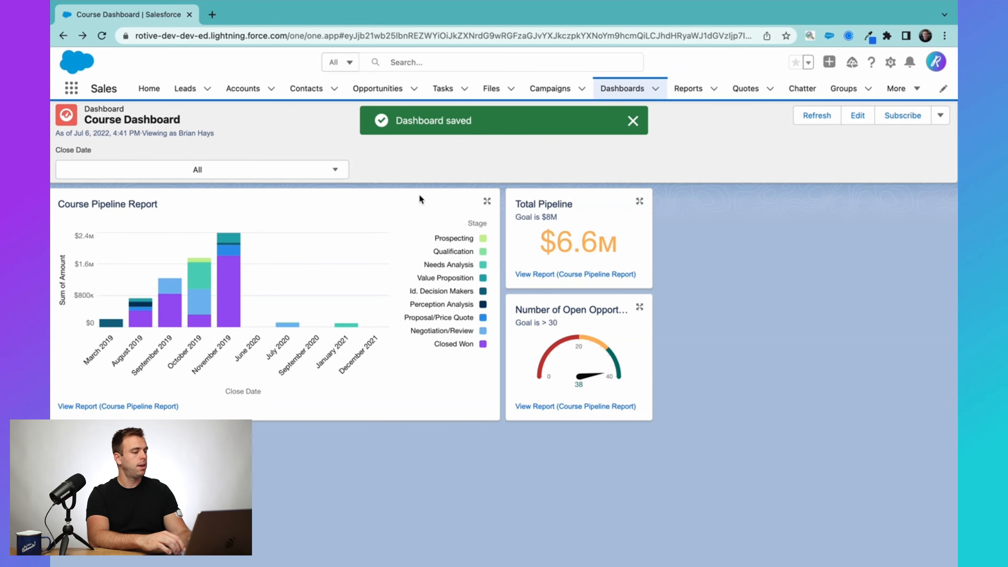
pyautogui.click(263, 168)
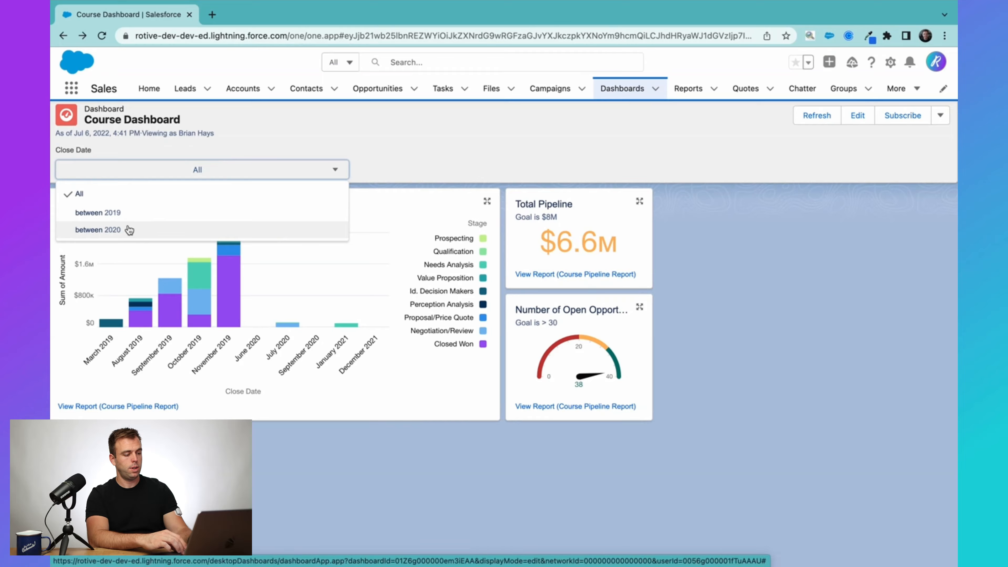
pyautogui.click(183, 213)
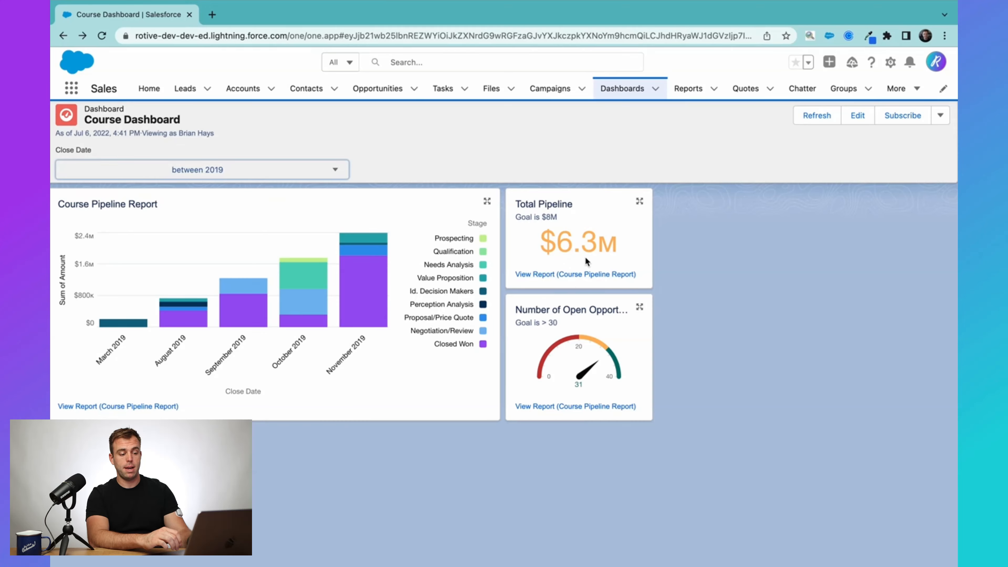
pyautogui.click(238, 170)
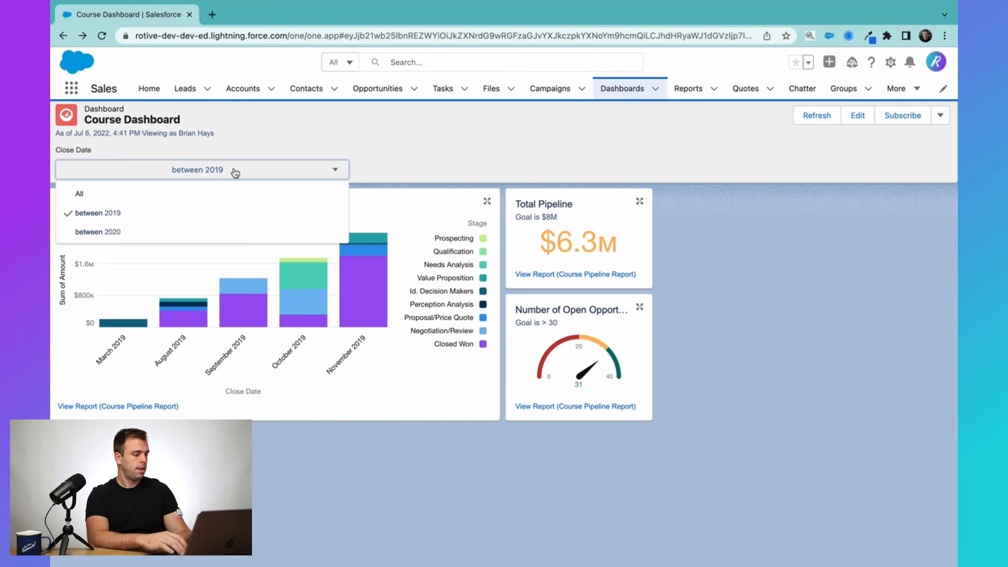
pyautogui.click(129, 231)
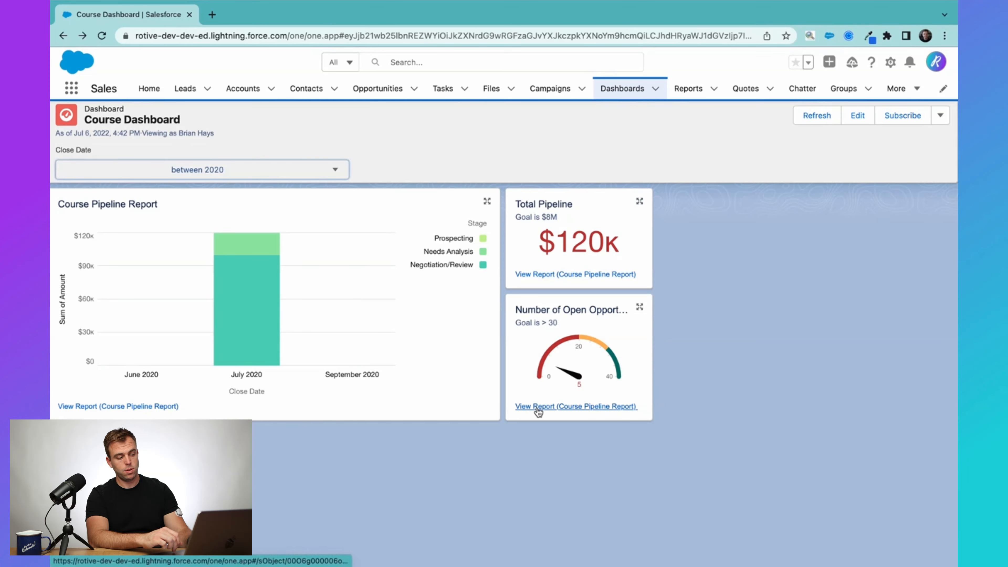
pyautogui.click(221, 170)
pyautogui.click(221, 191)
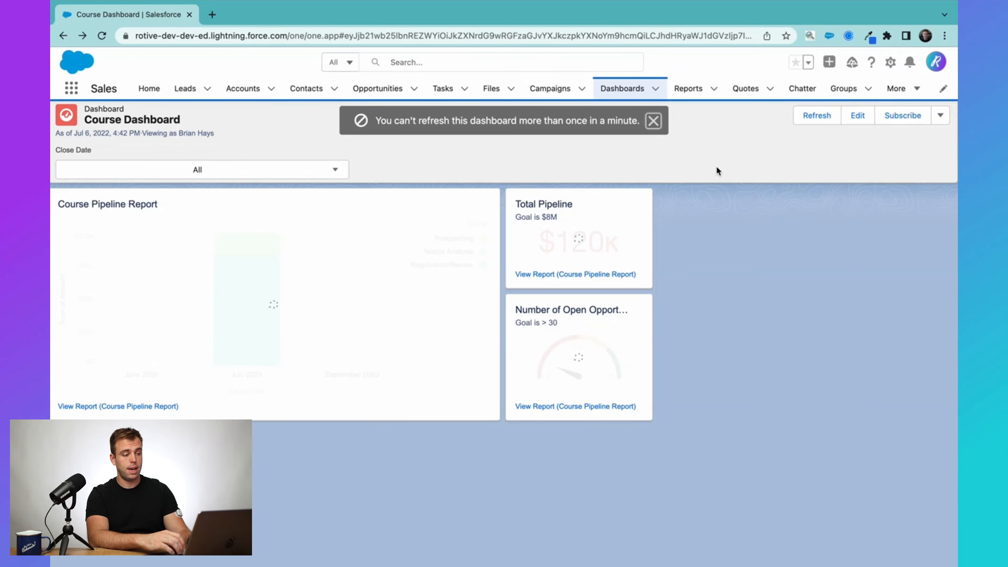
# Add an Opportunity Owner filter whose single value is the owner's full name.
pyautogui.click(857, 116)
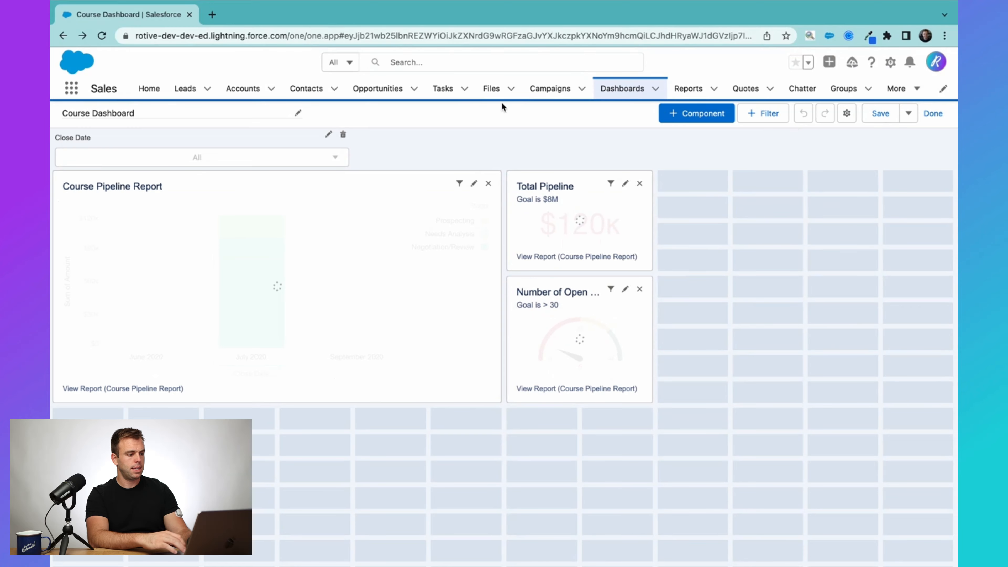
pyautogui.click(761, 114)
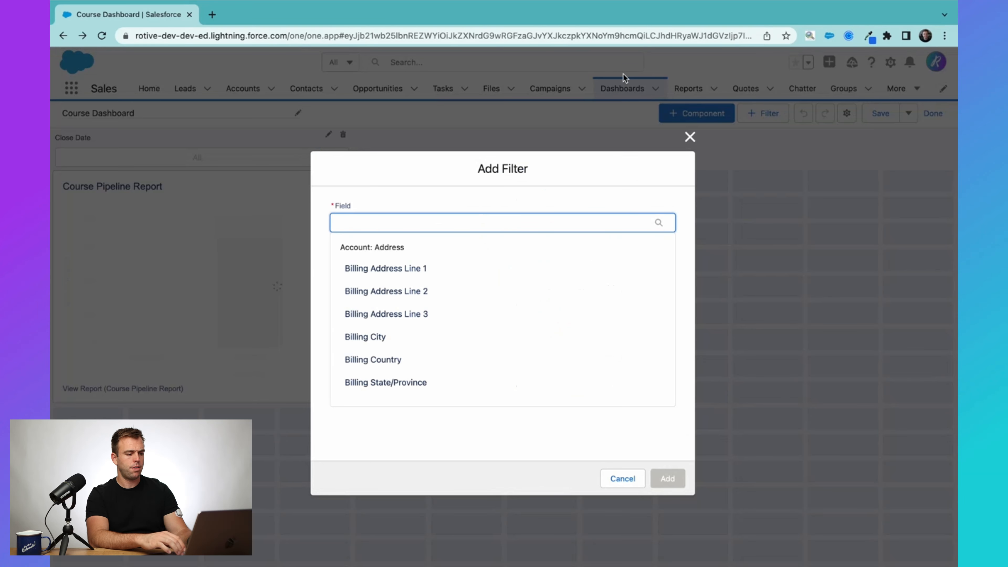
pyautogui.write('oppor')
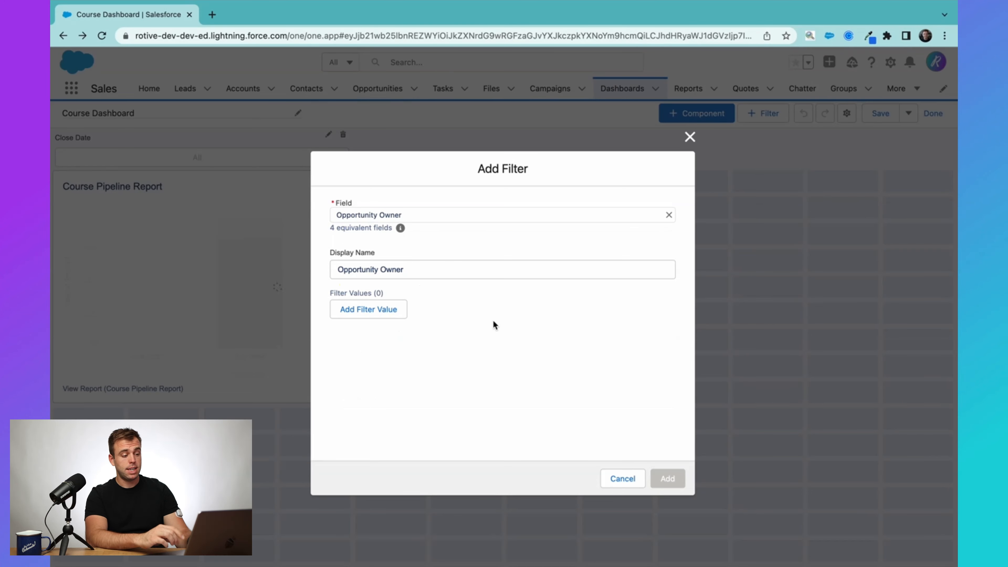
pyautogui.click(358, 311)
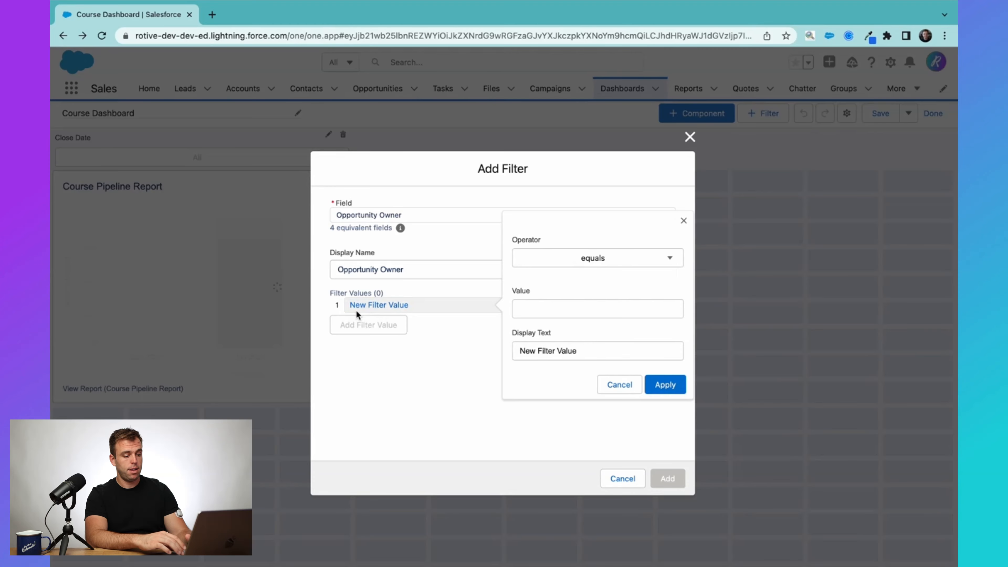
pyautogui.click(557, 313)
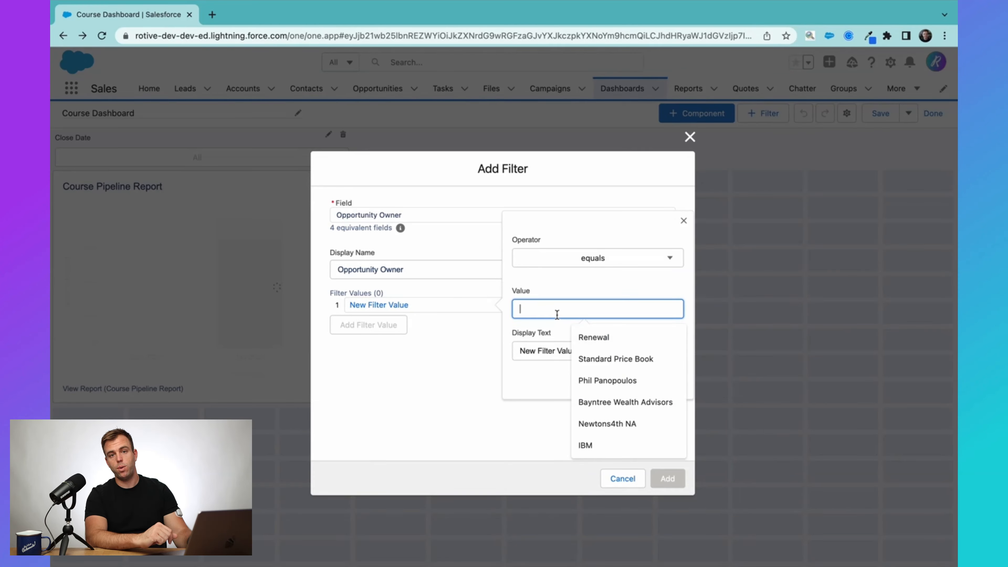
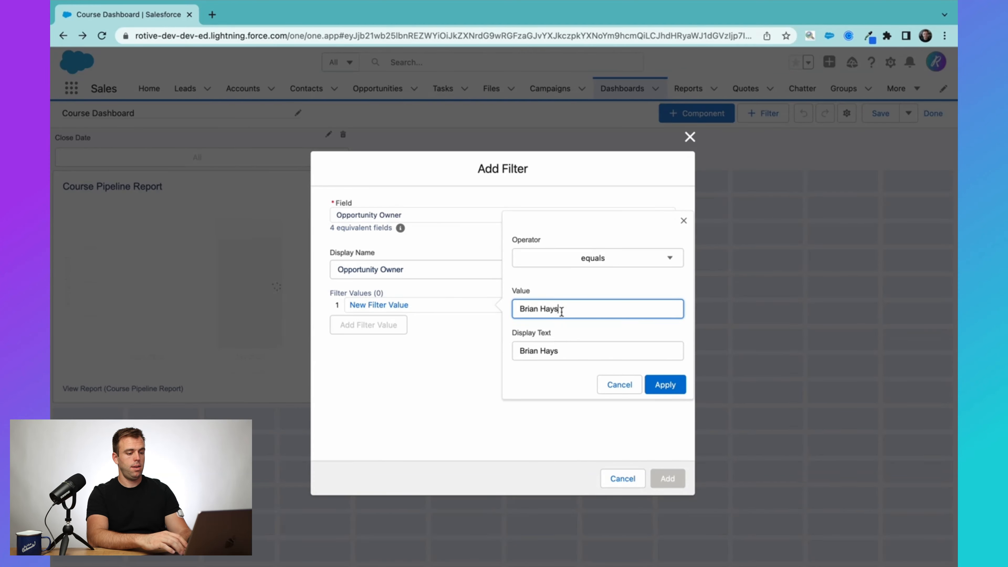
pyautogui.click(665, 384)
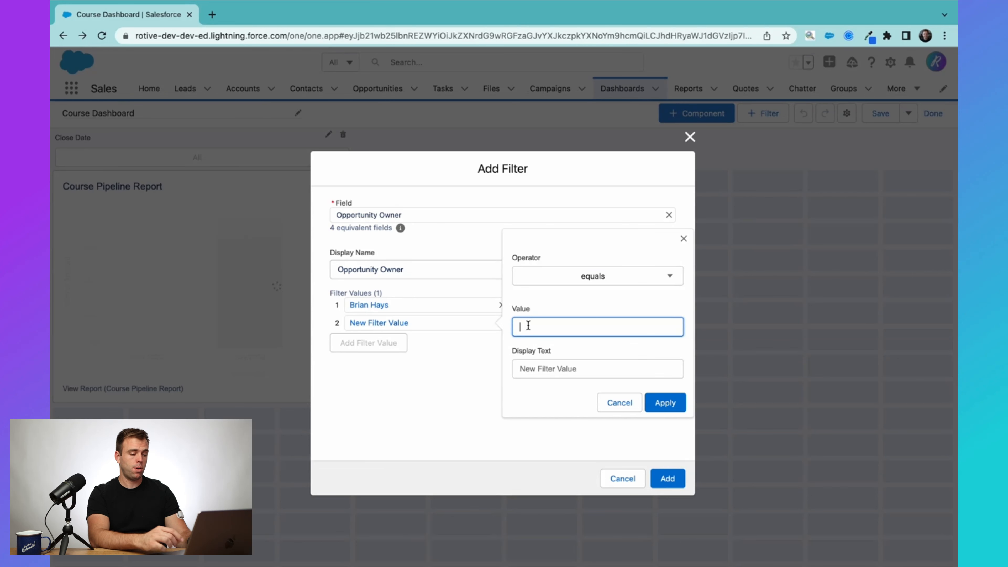
pyautogui.click(626, 403)
pyautogui.click(668, 479)
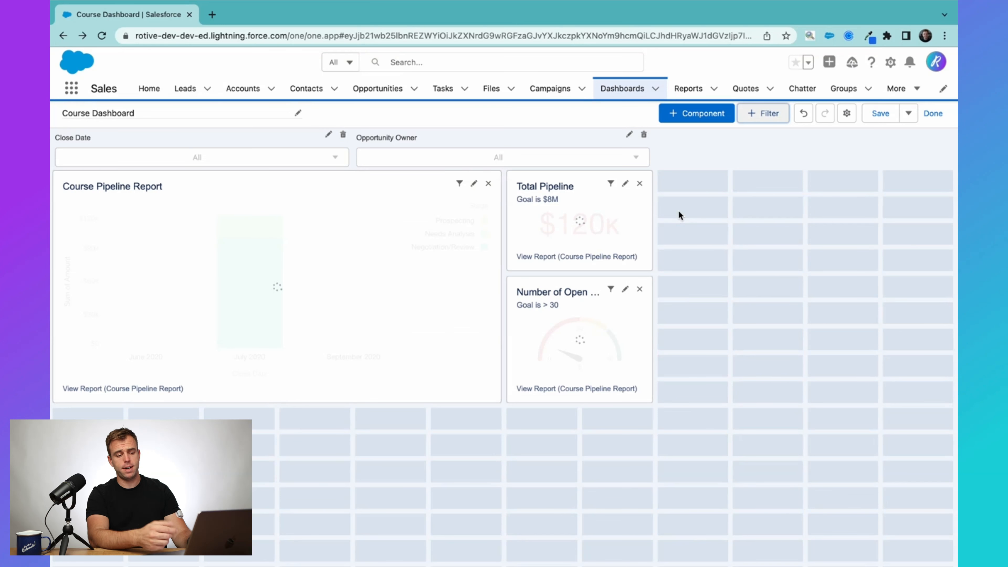
# Save the Course Dashboard with its Close Date and Opportunity Owner filters.
pyautogui.click(881, 120)
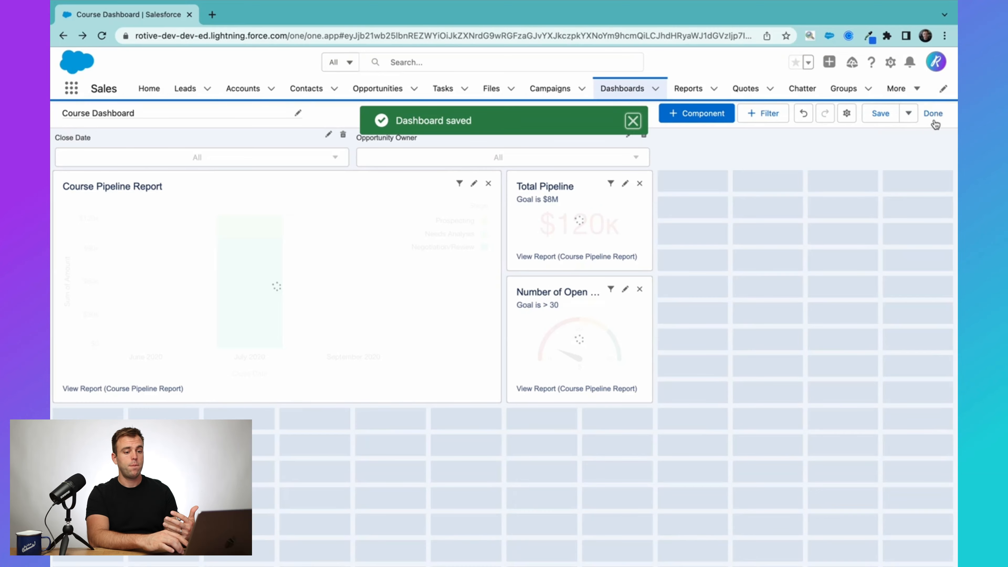